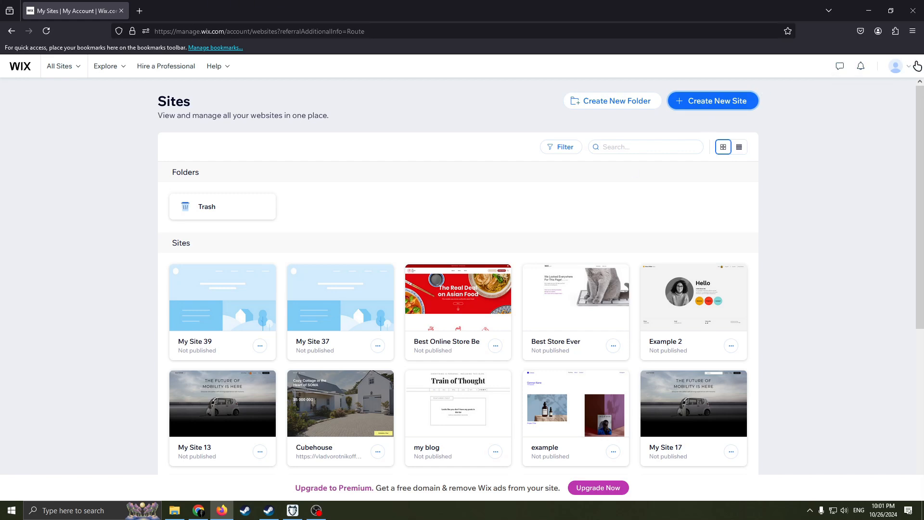
# Create a new site from the Sites page, opting to set it up without the AI chat.
pyautogui.click(897, 68)
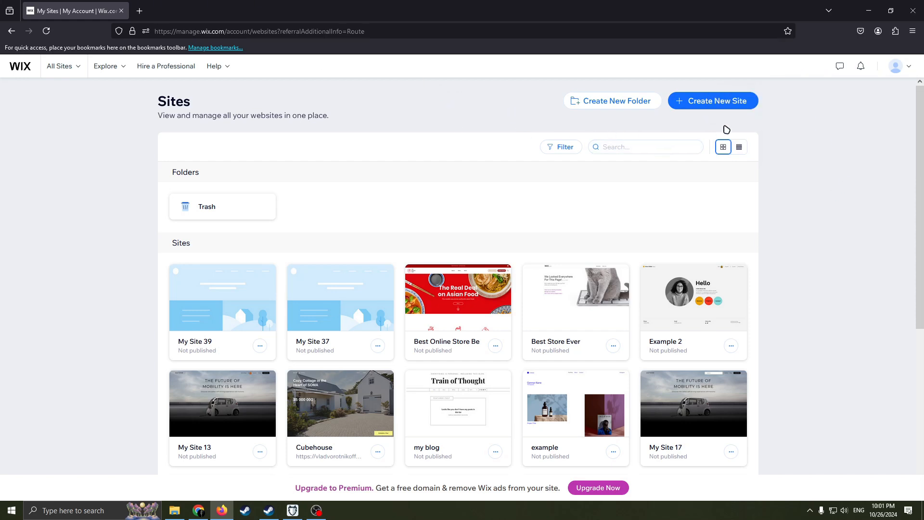
pyautogui.click(739, 101)
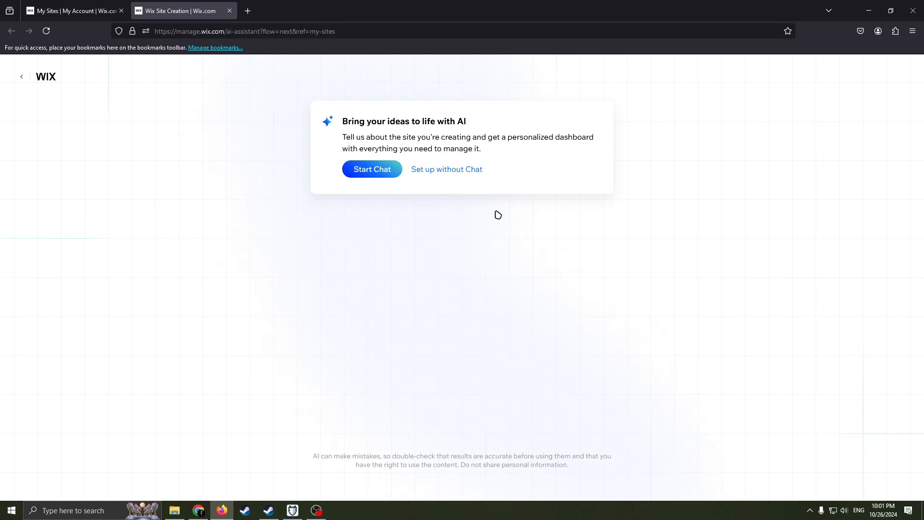
pyautogui.click(439, 169)
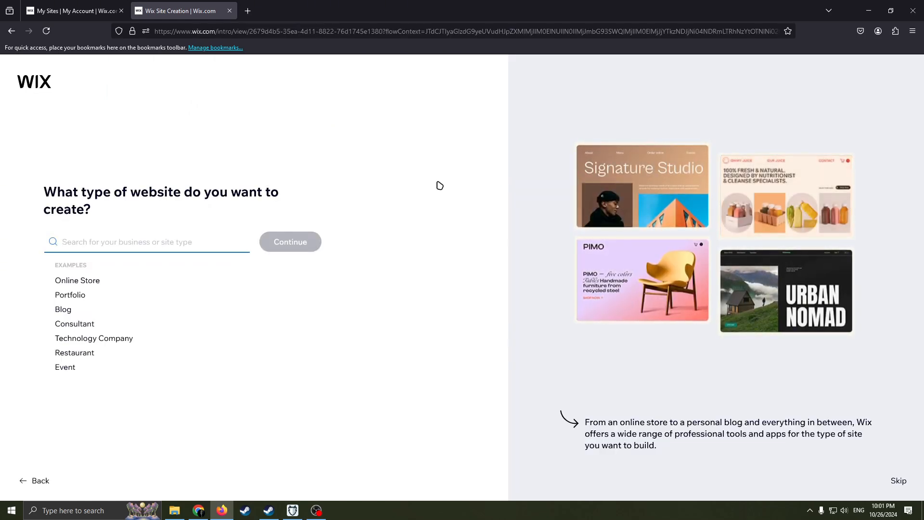
# Set the website type to Business and continue to the site setup.
pyautogui.write('Bus')
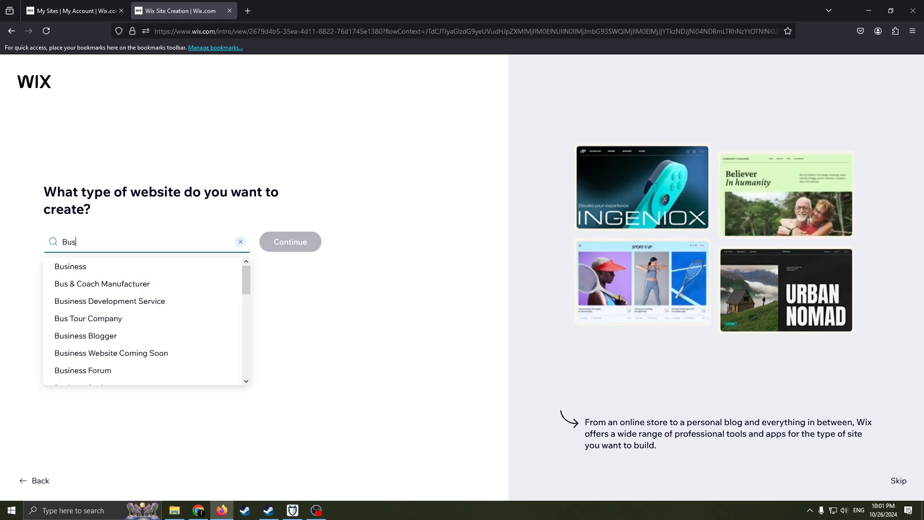
pyautogui.click(80, 268)
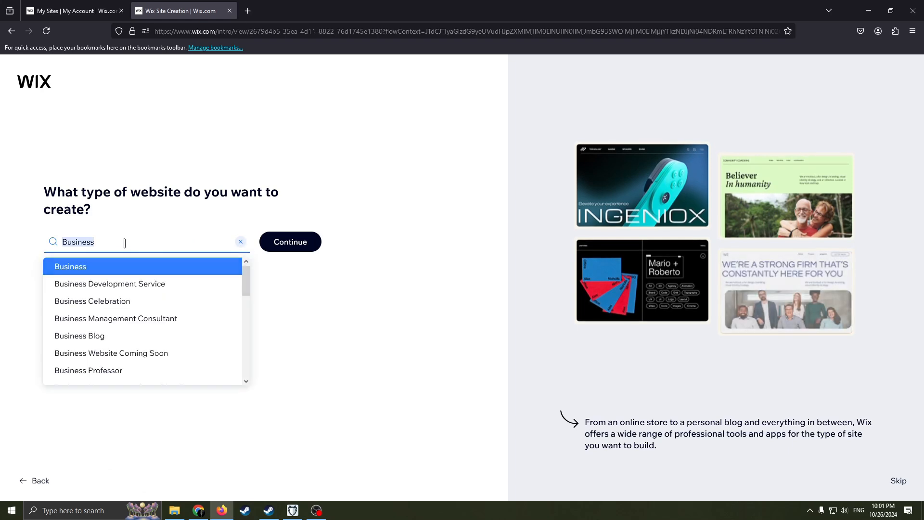
pyautogui.click(298, 245)
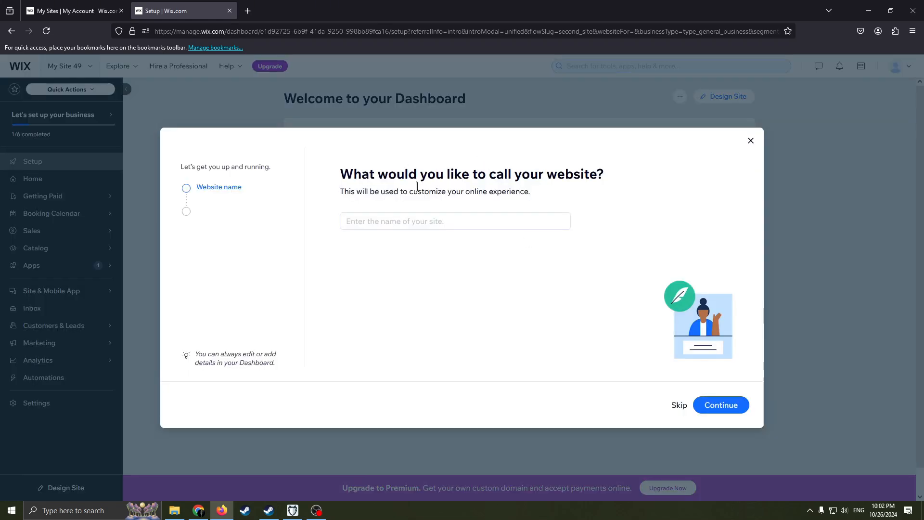
pyautogui.moveTo(532, 177); pyautogui.dragTo(513, 174)
pyautogui.click(400, 186)
pyautogui.click(498, 191)
pyautogui.moveTo(428, 183); pyautogui.dragTo(342, 174)
pyautogui.click(342, 174)
pyautogui.moveTo(404, 181); pyautogui.dragTo(355, 176)
pyautogui.click(355, 175)
# Name the website brics and continue to the site goals.
pyautogui.click(412, 224)
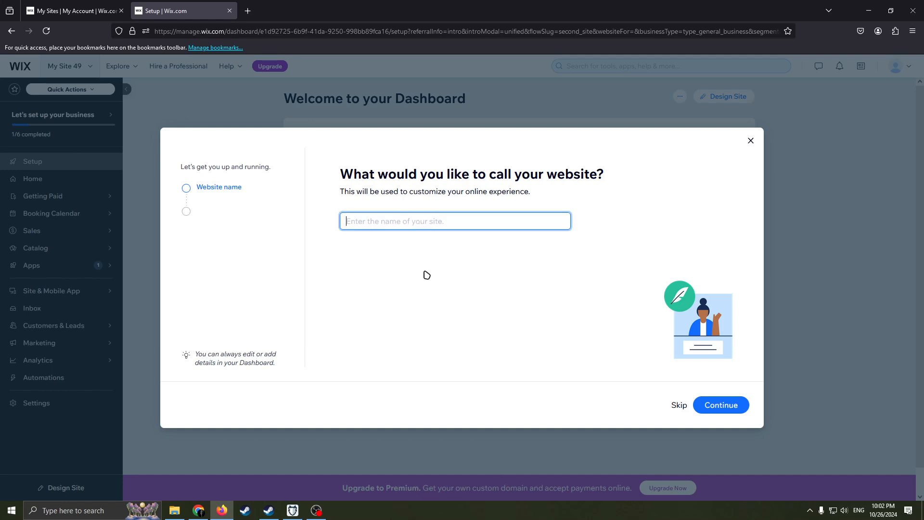
pyautogui.click(424, 273)
pyautogui.click(396, 226)
pyautogui.write('brics')
pyautogui.press('Return')
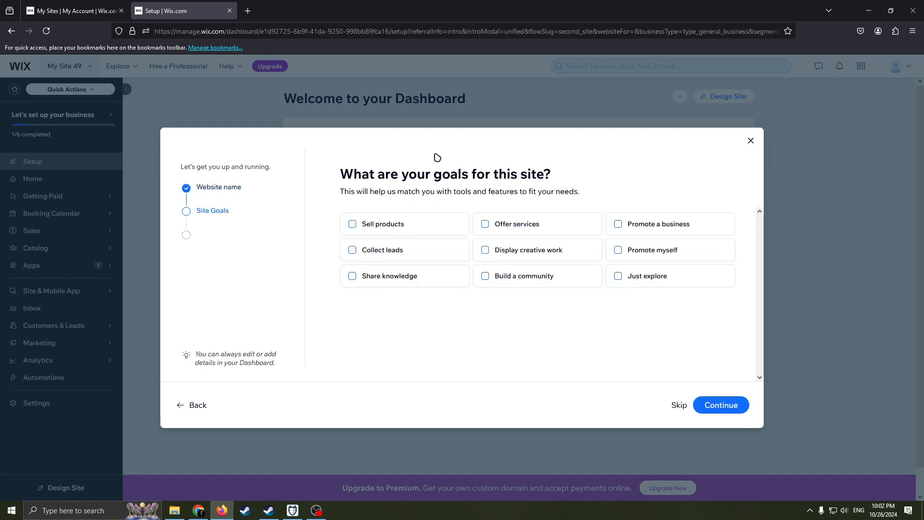
# Choose Sell products as the site's goal and continue to the app selection.
pyautogui.click(399, 225)
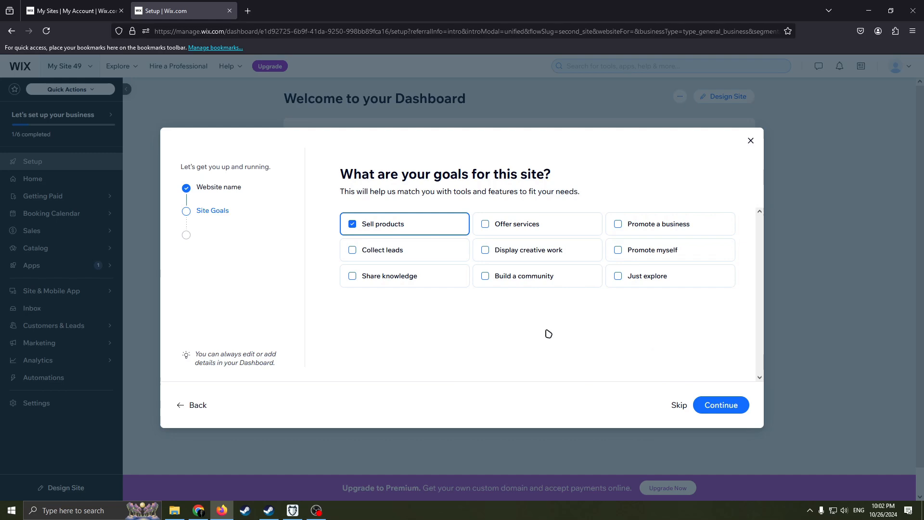
pyautogui.click(720, 406)
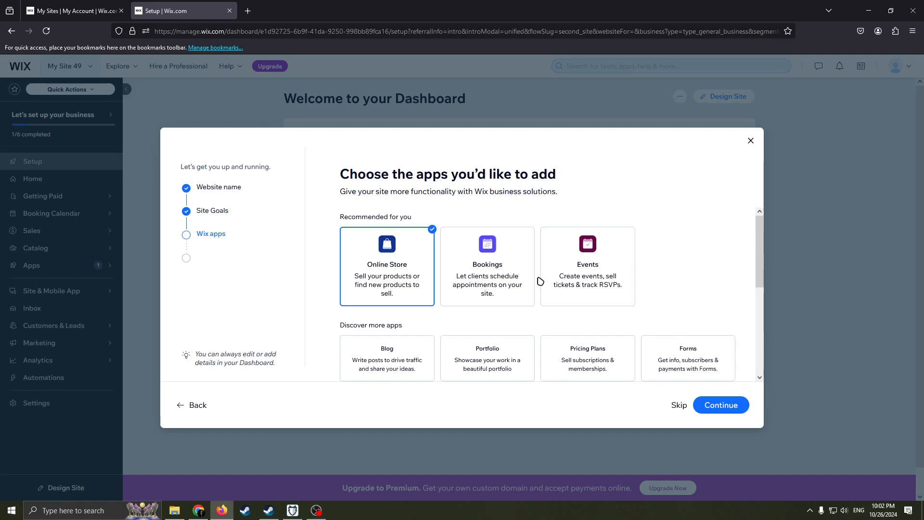
# Review the recommended apps and the additional Wix apps offered for the site.
pyautogui.scroll(-2, 558, 272)
pyautogui.scroll(2, 482, 337)
pyautogui.scroll(-2, 495, 295)
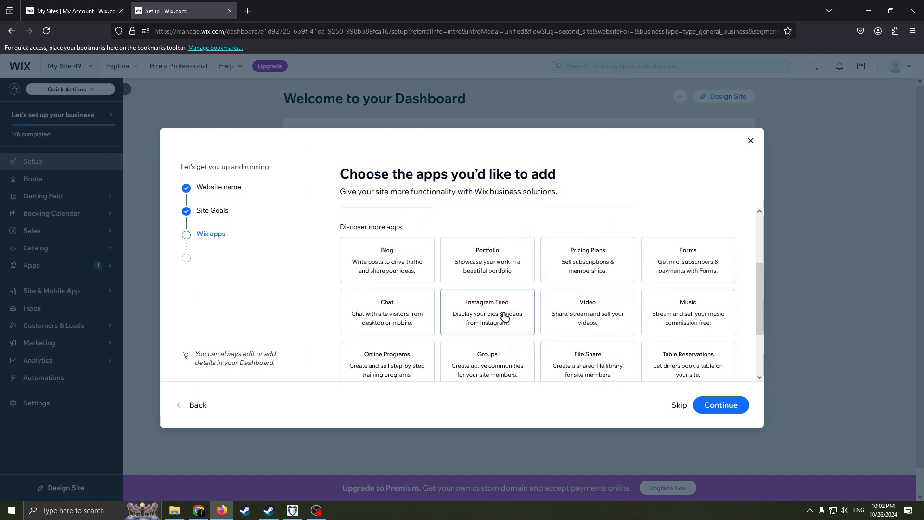
pyautogui.scroll(1, 506, 316)
pyautogui.scroll(1, 481, 308)
pyautogui.scroll(-1, 518, 326)
pyautogui.scroll(1, 495, 303)
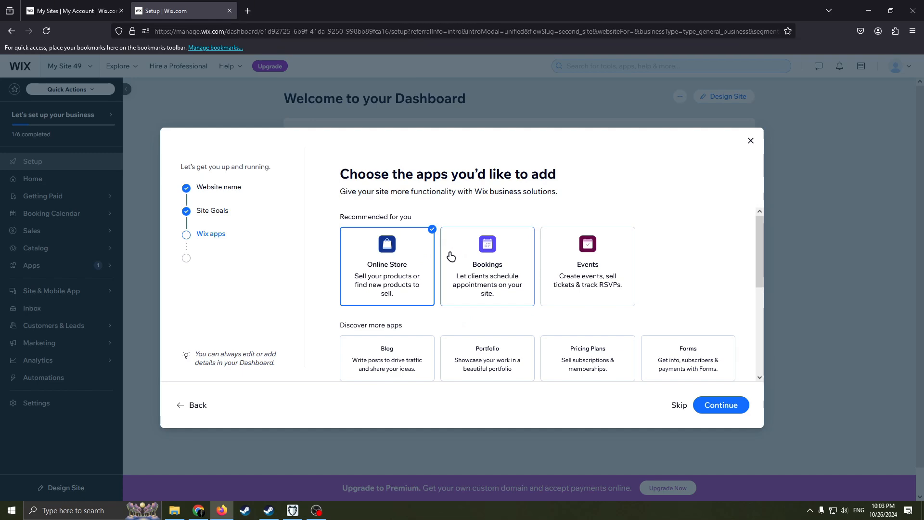
pyautogui.scroll(-1, 498, 308)
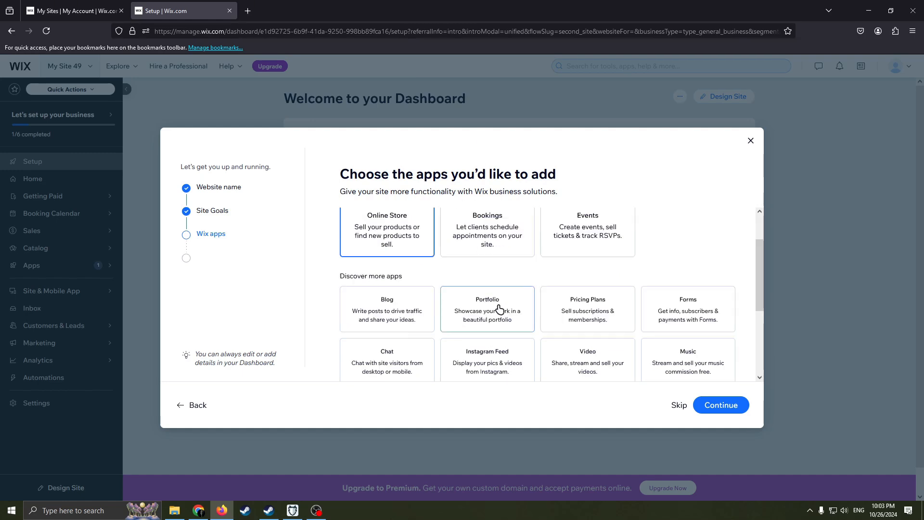
pyautogui.scroll(1, 498, 309)
pyautogui.scroll(-2, 491, 289)
pyautogui.scroll(2, 491, 288)
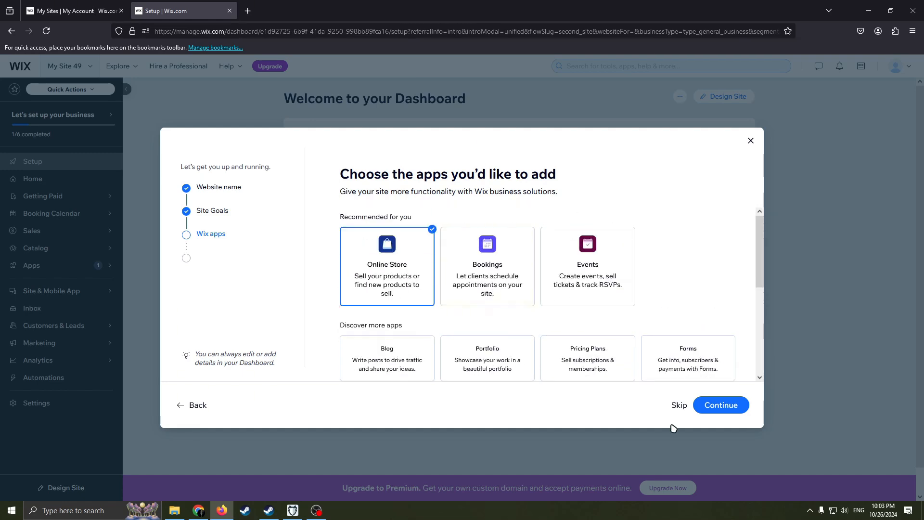
# Accept the preselected Online Store app and finish the setup by continuing to the dashboard.
pyautogui.click(710, 405)
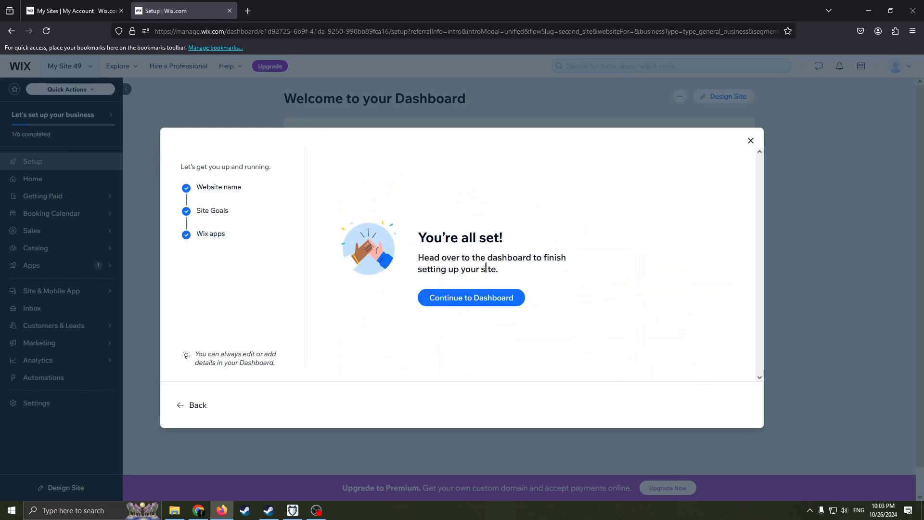
pyautogui.click(482, 299)
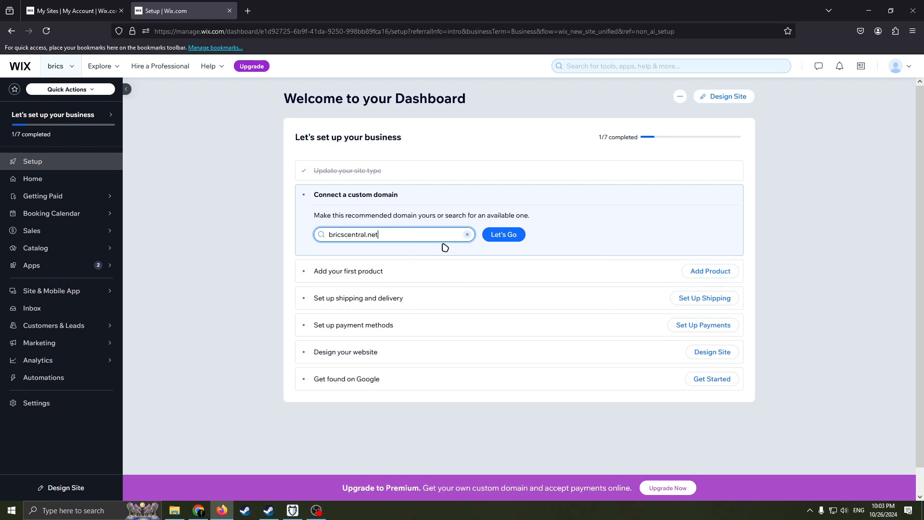
# Check the availability of the custom domain bricscentral.net and highlight the domain name in the result.
pyautogui.click(488, 237)
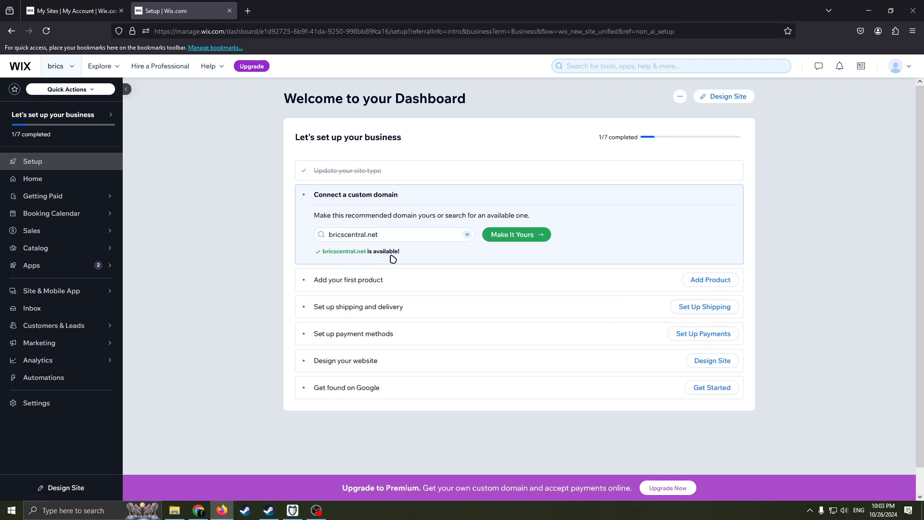
pyautogui.moveTo(346, 251)
pyautogui.mouseDown()
pyautogui.moveTo(375, 256)
pyautogui.moveTo(357, 252)
pyautogui.mouseUp()
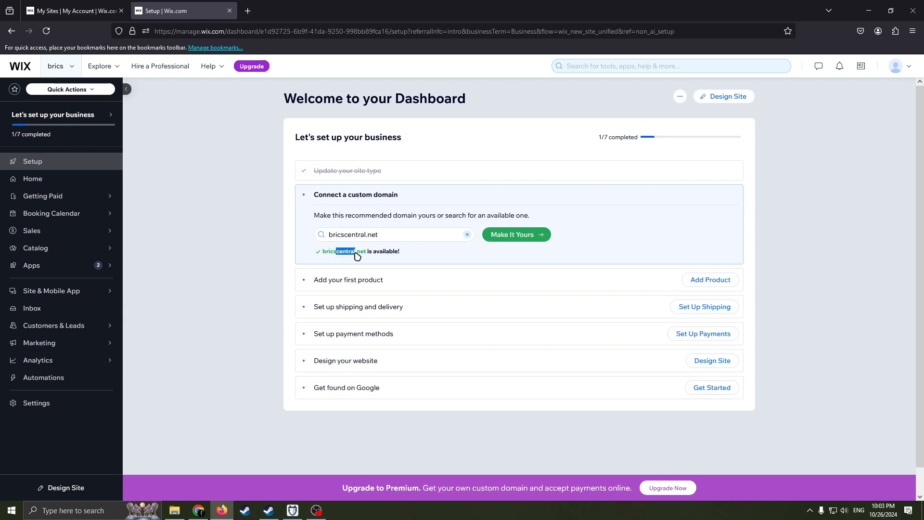
pyautogui.click(204, 31)
pyautogui.click(801, 243)
pyautogui.moveTo(366, 251); pyautogui.dragTo(314, 252)
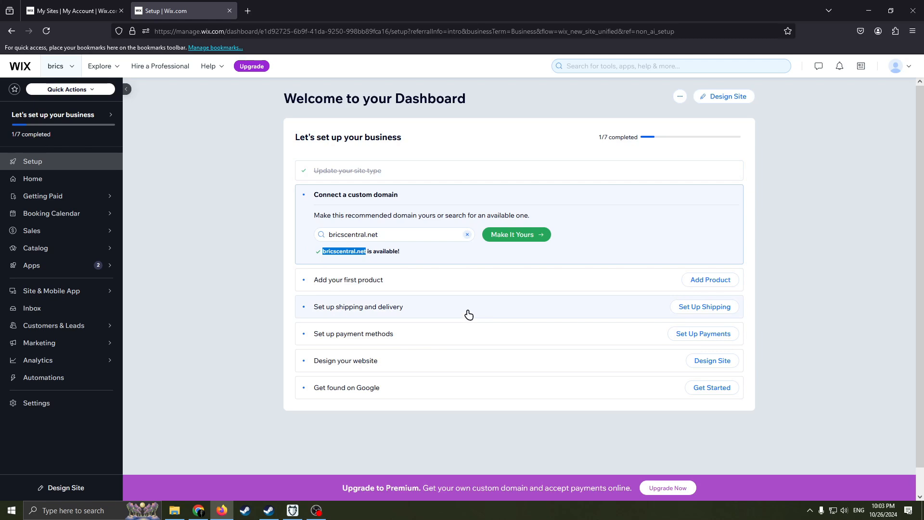
# Start the Design your website task from the setup checklist and choose to customize a template.
pyautogui.scroll(-1, 484, 367)
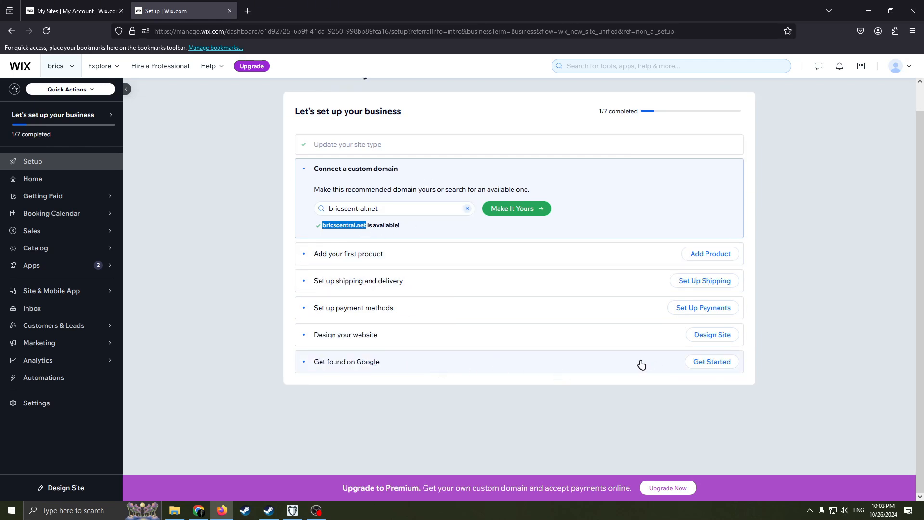
pyautogui.scroll(1, 606, 306)
pyautogui.scroll(-1, 407, 359)
pyautogui.click(399, 285)
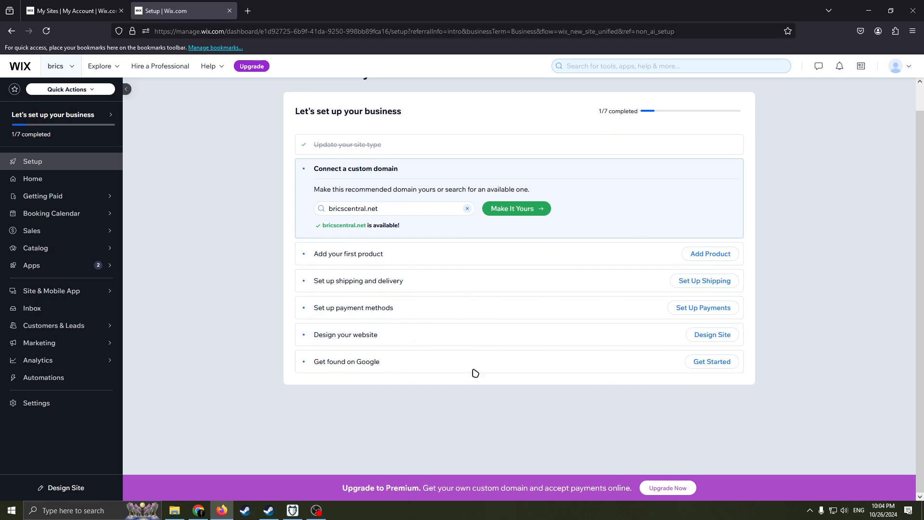
pyautogui.scroll(1, 455, 262)
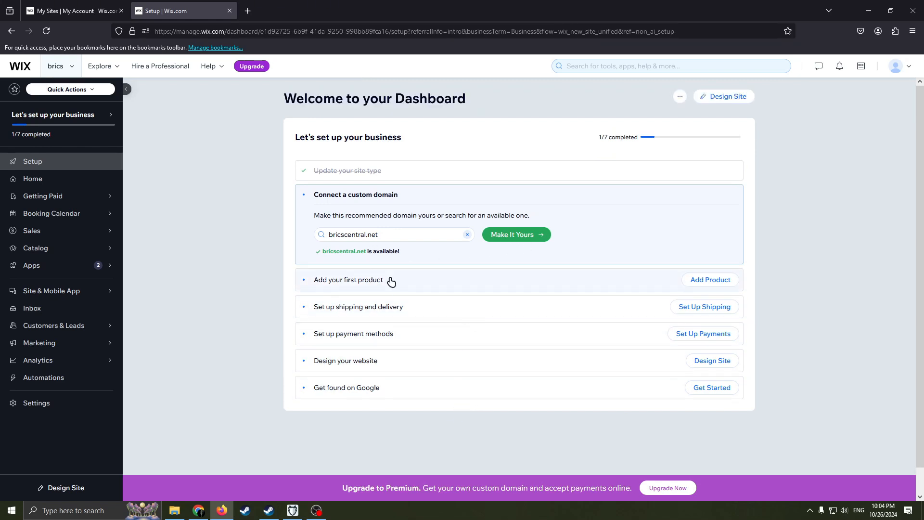
pyautogui.scroll(-1, 385, 366)
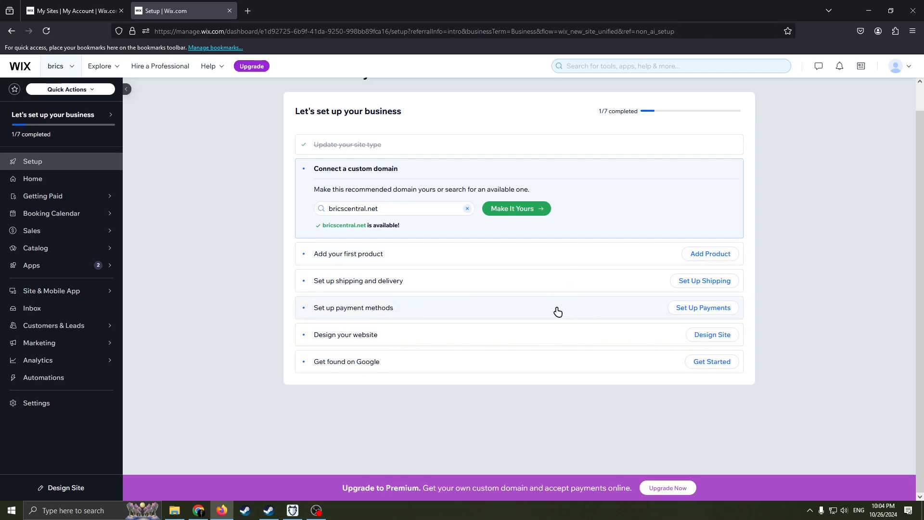
pyautogui.click(712, 334)
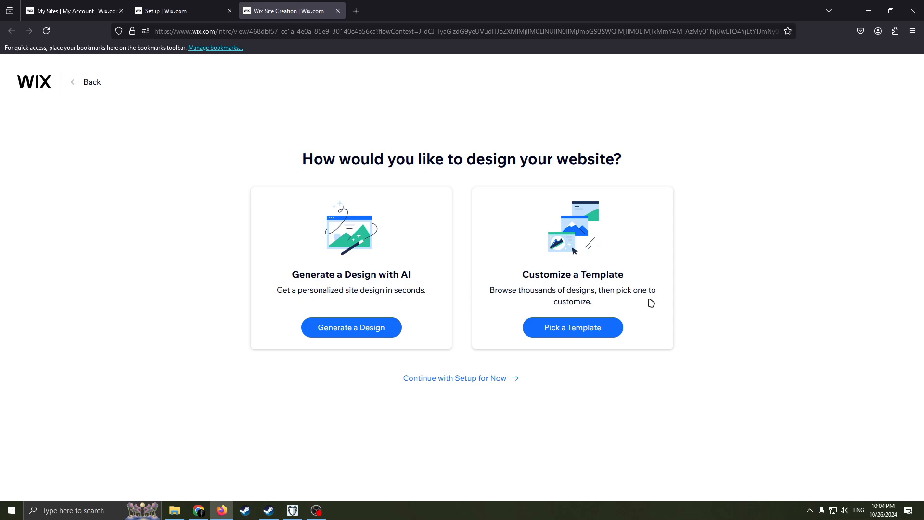
pyautogui.click(575, 326)
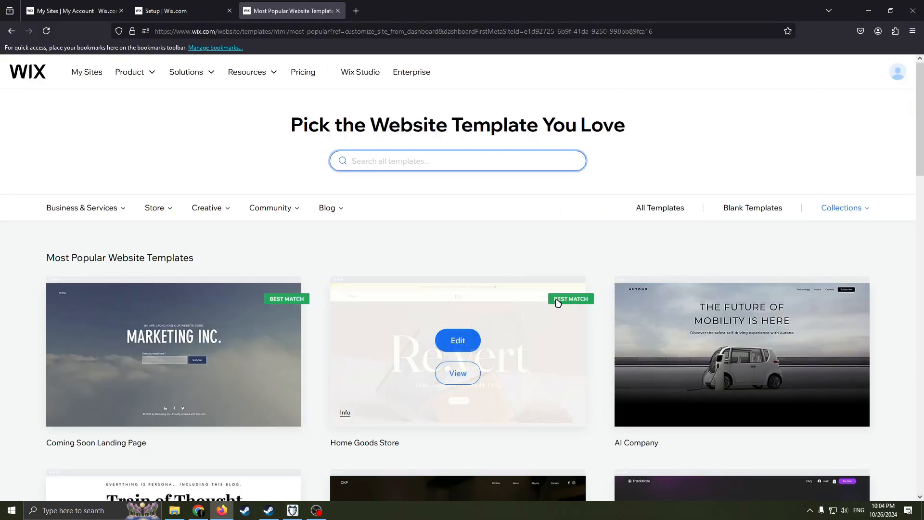
# Browse the most popular website templates to compare the available designs.
pyautogui.scroll(-1, 592, 325)
pyautogui.scroll(1, 597, 326)
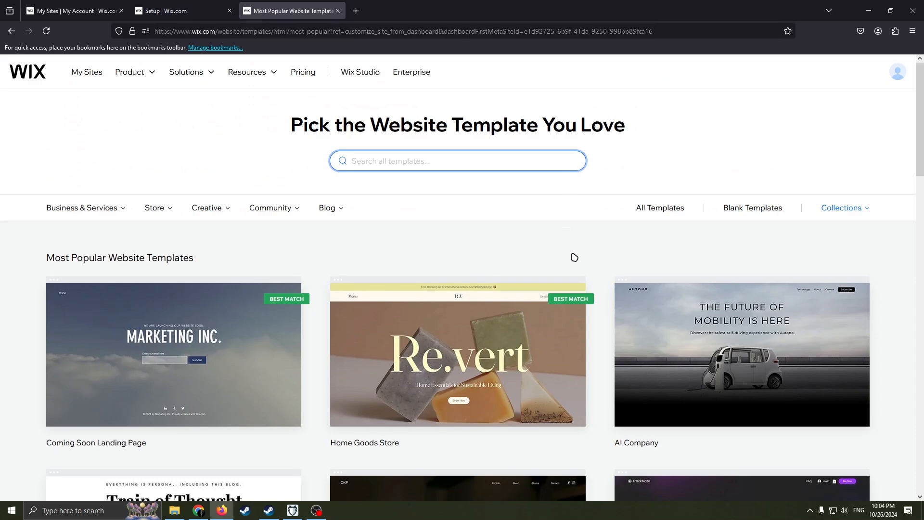
pyautogui.scroll(-4, 580, 251)
pyautogui.scroll(4, 602, 246)
pyautogui.scroll(-7, 448, 250)
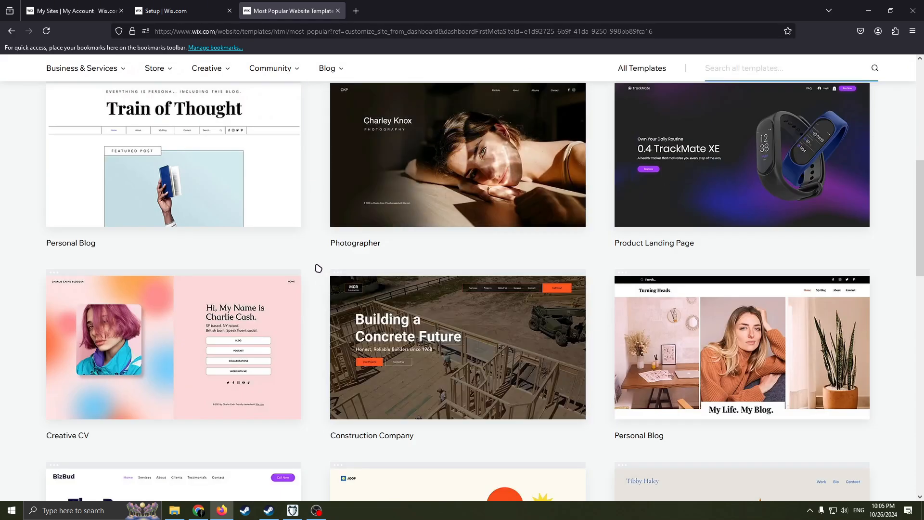
pyautogui.scroll(5, 375, 260)
pyautogui.moveTo(440, 248)
pyautogui.scroll(3, 453, 226)
pyautogui.scroll(-6, 501, 231)
pyautogui.scroll(6, 472, 236)
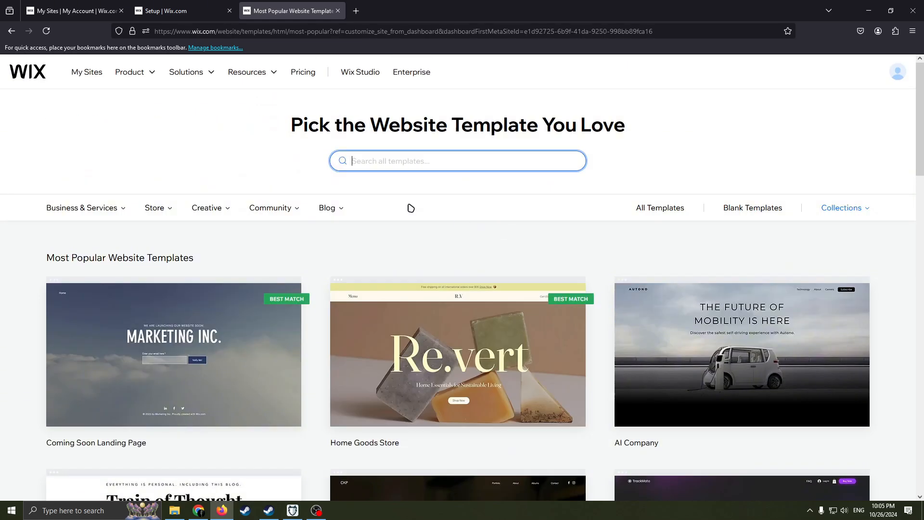
pyautogui.scroll(-5, 555, 242)
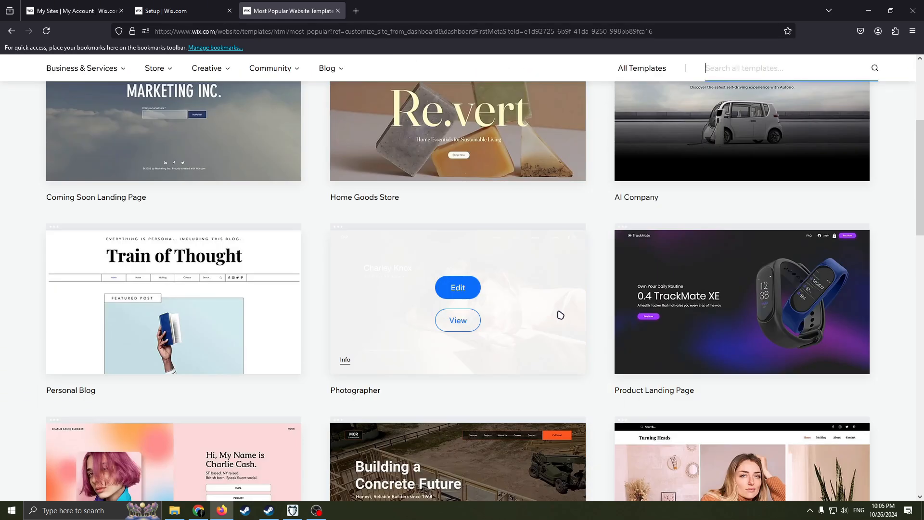
pyautogui.moveTo(623, 342)
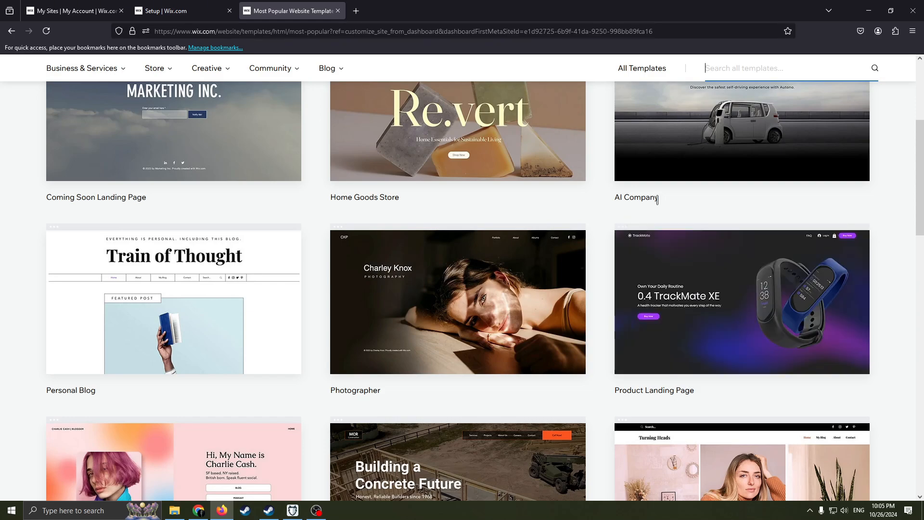
pyautogui.scroll(5, 656, 198)
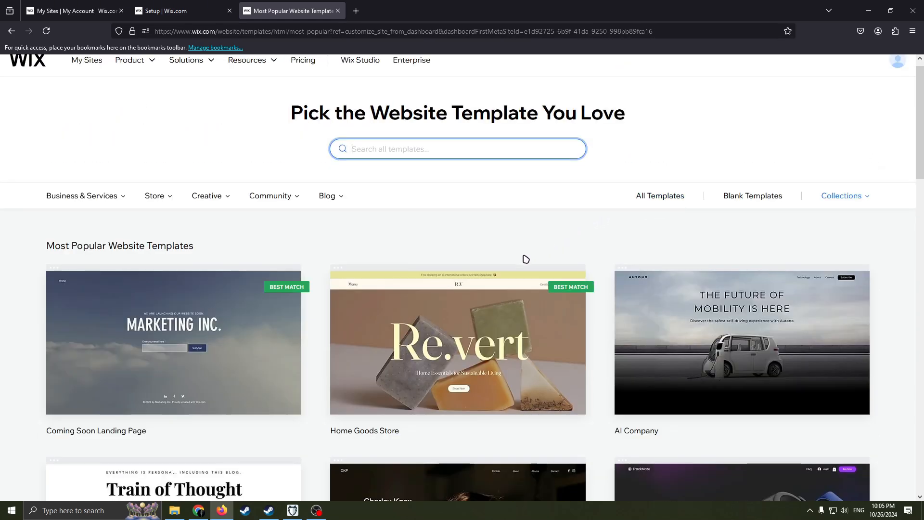
pyautogui.scroll(-3, 525, 259)
pyautogui.scroll(3, 515, 330)
pyautogui.scroll(-3, 547, 268)
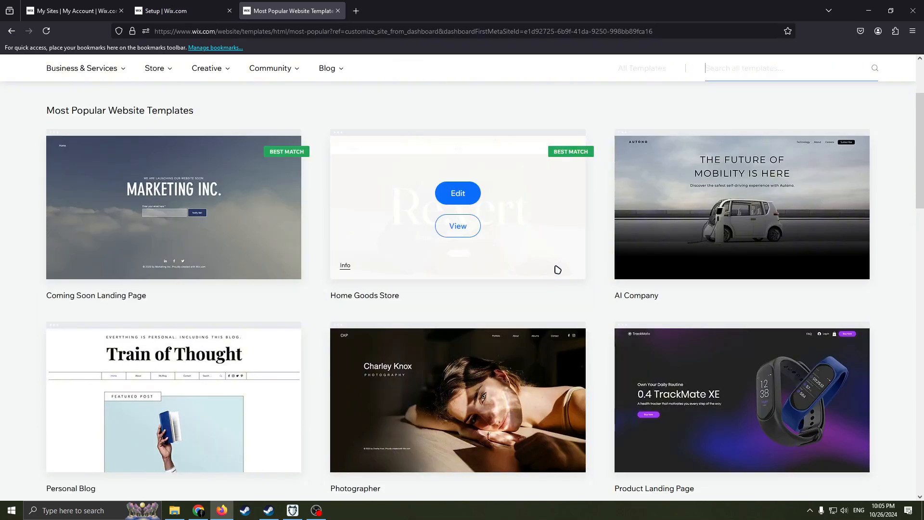
pyautogui.scroll(-3, 558, 265)
pyautogui.scroll(3, 568, 260)
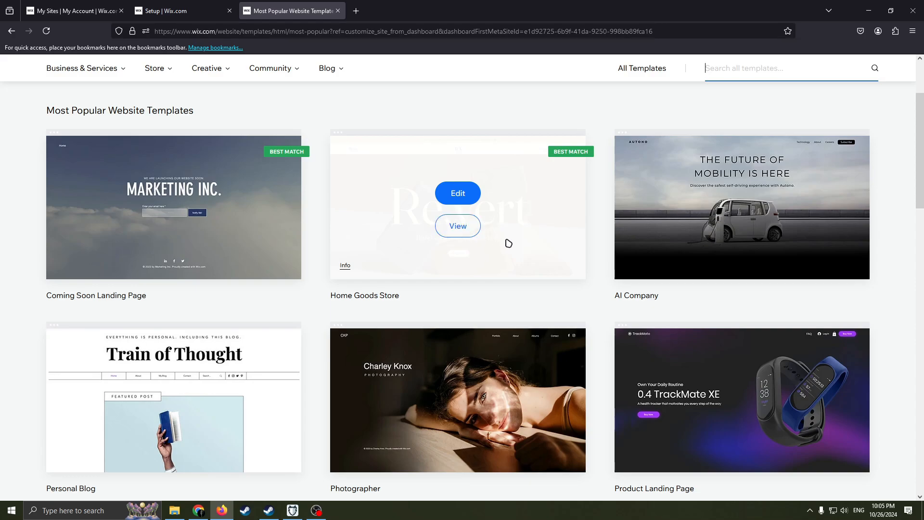
pyautogui.scroll(-9, 507, 241)
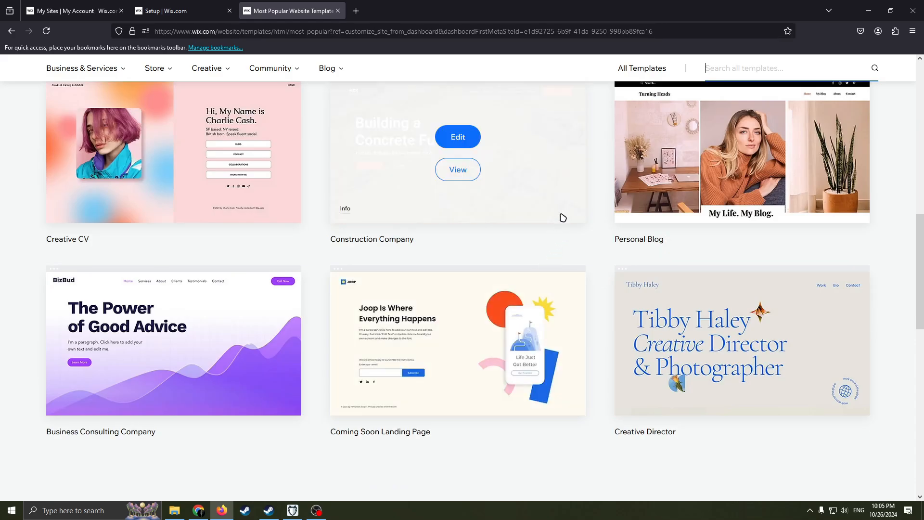
pyautogui.scroll(10, 571, 217)
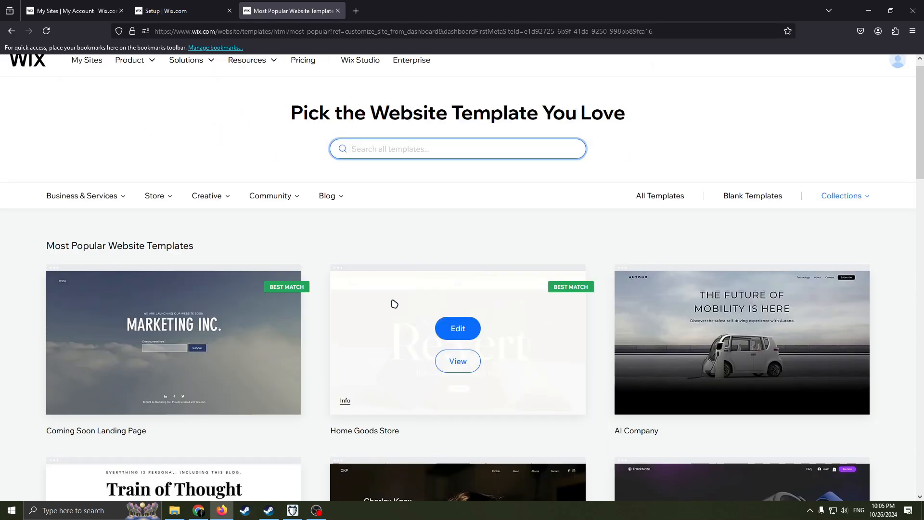
# Choose the Home Goods Store template from the most popular templates for editing.
pyautogui.scroll(-1, 457, 358)
pyautogui.scroll(-6, 464, 254)
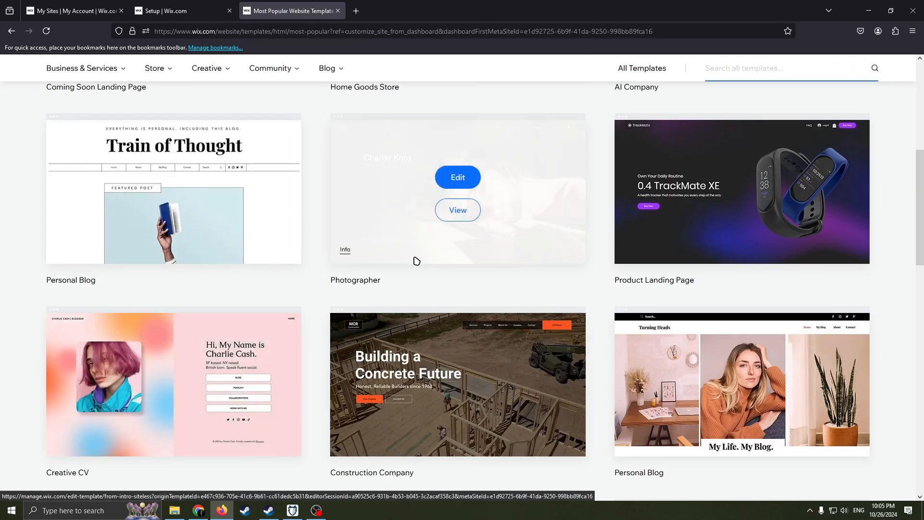
pyautogui.scroll(-3, 311, 263)
pyautogui.scroll(-1, 311, 264)
pyautogui.scroll(10, 313, 258)
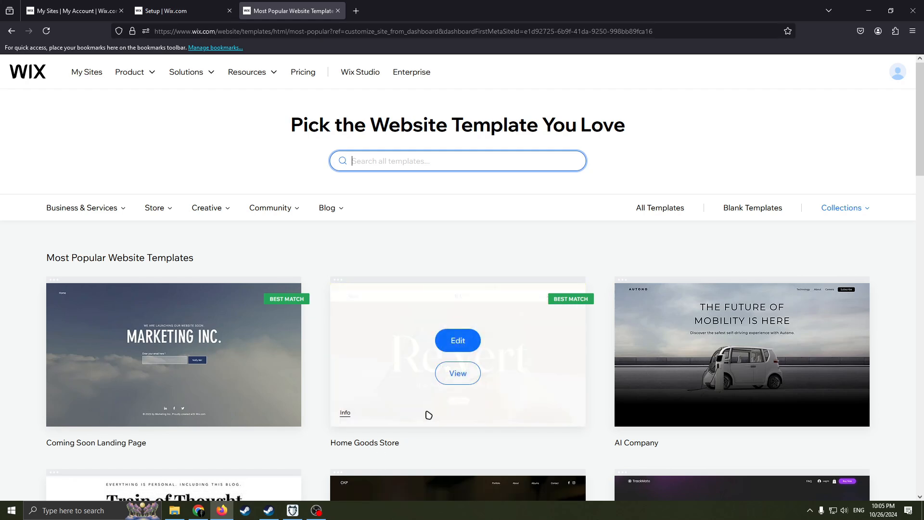
pyautogui.click(465, 340)
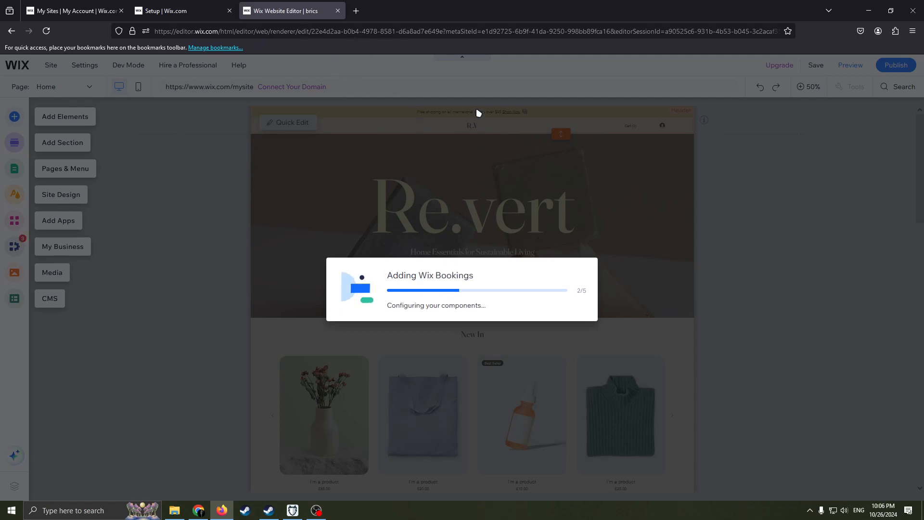
# Dismiss the Enhance your AI content dialog without generating site text.
pyautogui.rightClick(462, 291)
pyautogui.click(749, 248)
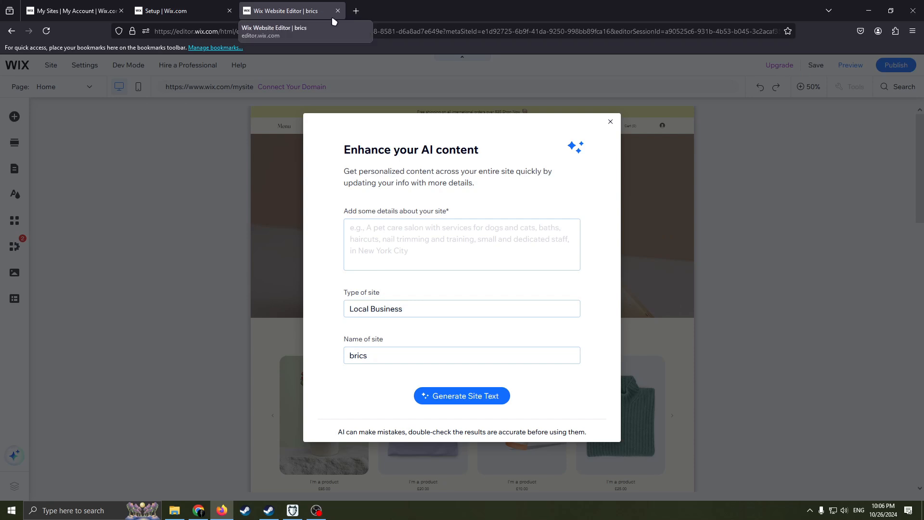
pyautogui.click(610, 122)
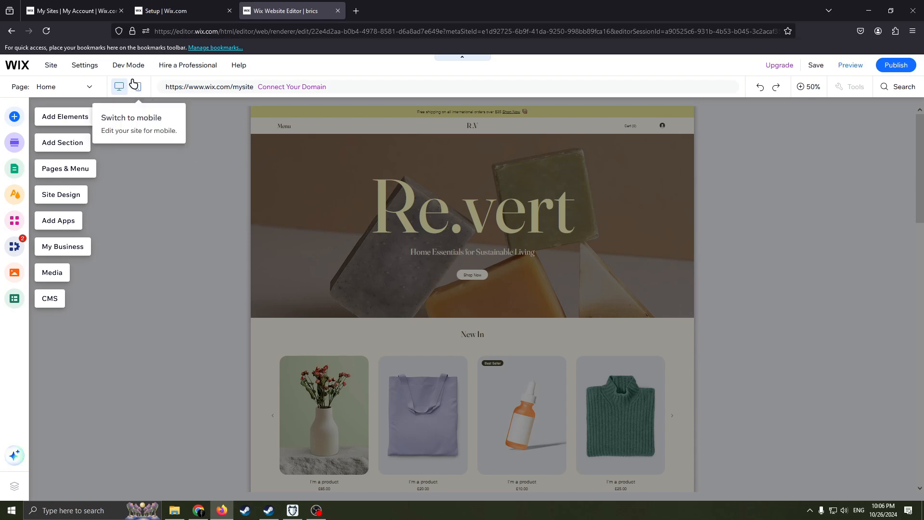
# Look through the list of site pages and switch the editor to the Our Mission page.
pyautogui.moveTo(35, 66)
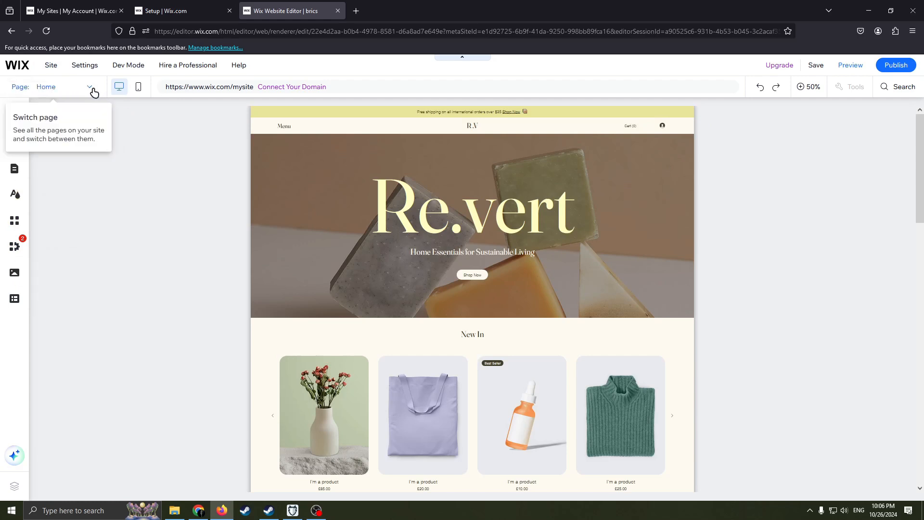
pyautogui.click(94, 92)
pyautogui.scroll(-3, 58, 192)
pyautogui.scroll(3, 50, 239)
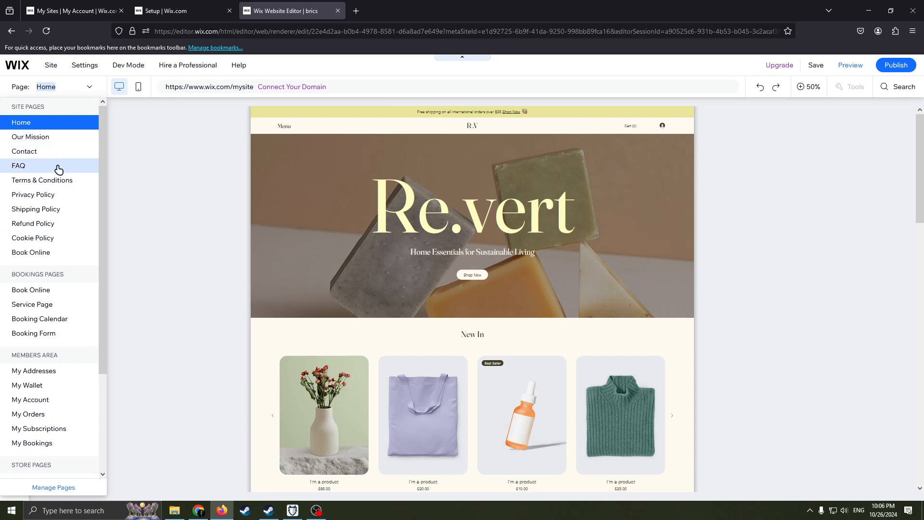
pyautogui.scroll(-2, 62, 171)
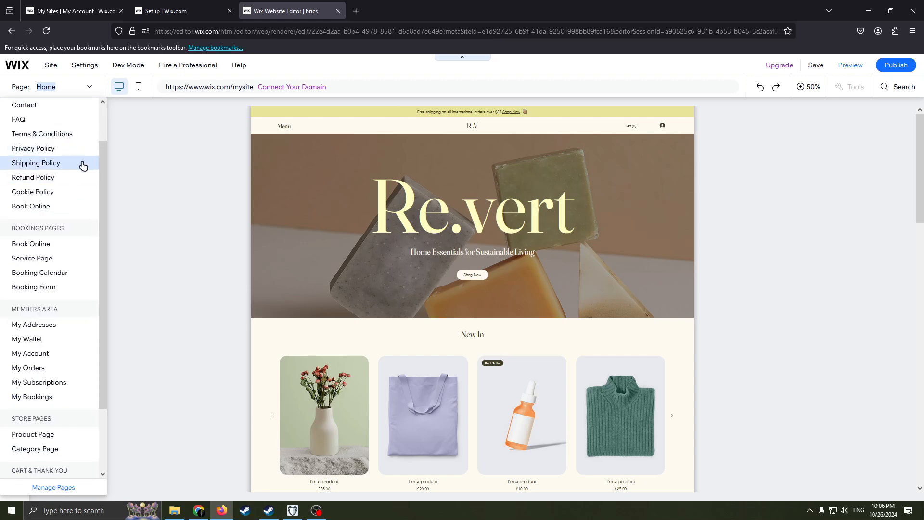
pyautogui.click(127, 184)
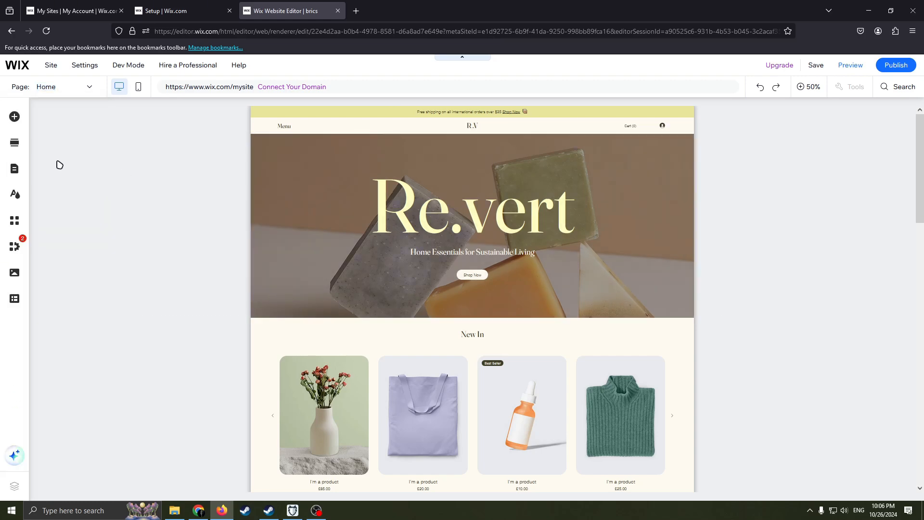
pyautogui.click(58, 88)
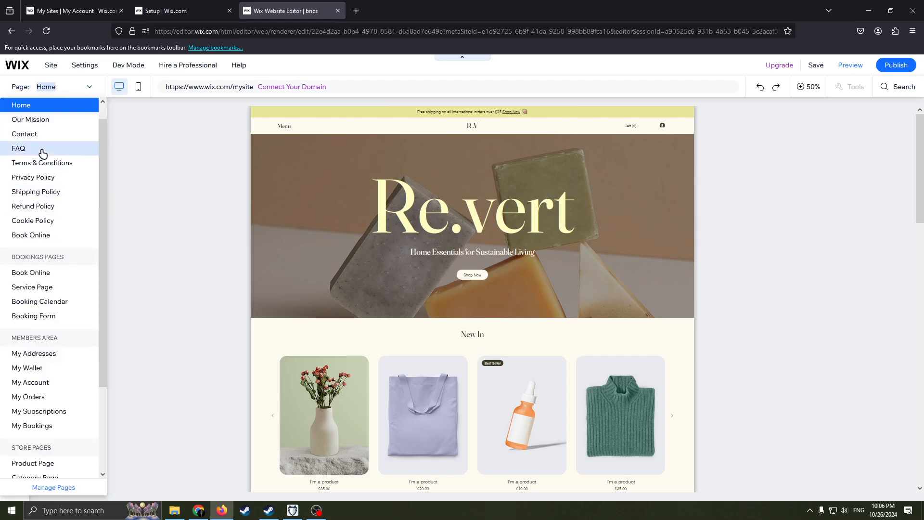
pyautogui.click(19, 120)
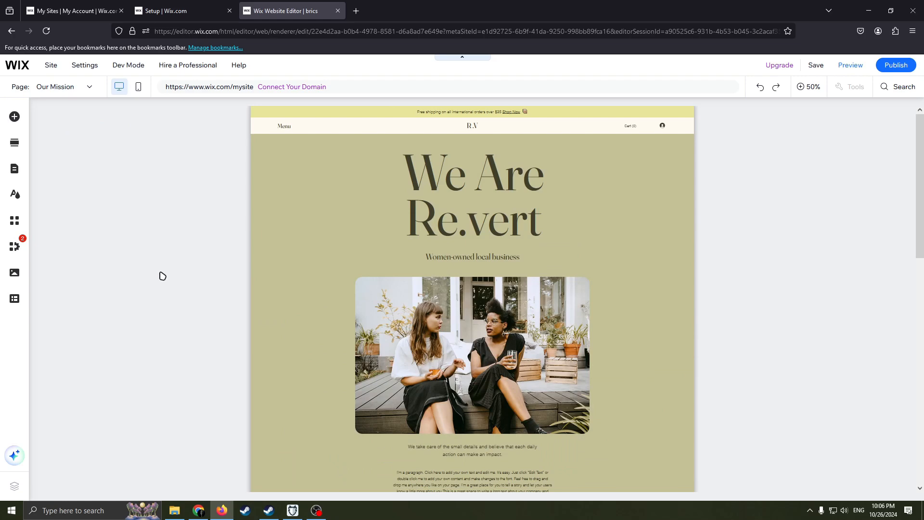
# Delete the We Are Re.vert section from the Our Mission page.
pyautogui.scroll(-1, 609, 222)
pyautogui.scroll(1, 608, 221)
pyautogui.rightClick(606, 217)
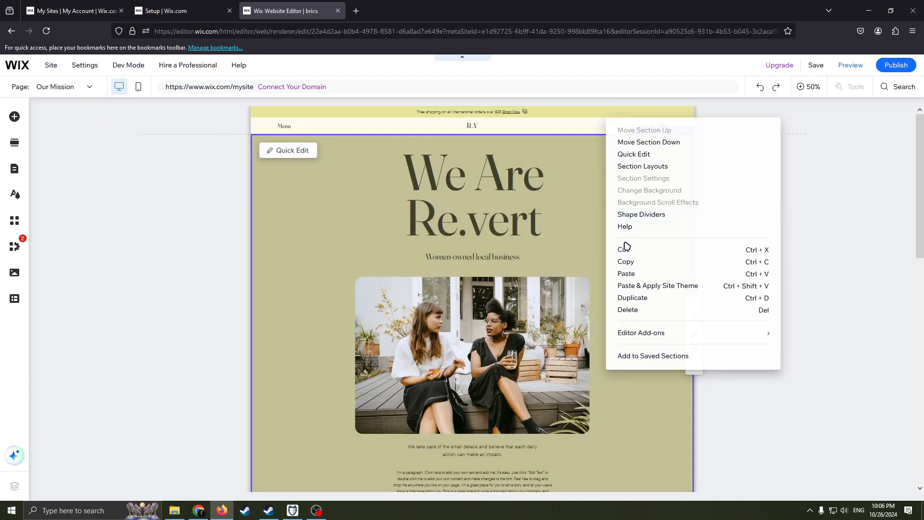
pyautogui.click(630, 311)
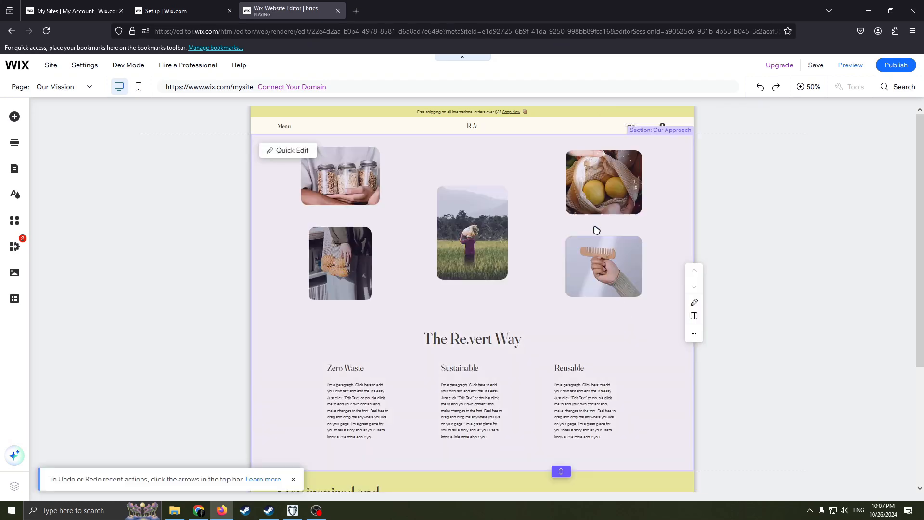
# Delete the Our Approach section containing The Re.vert Way from the Our Mission page.
pyautogui.scroll(-3, 553, 193)
pyautogui.scroll(3, 529, 181)
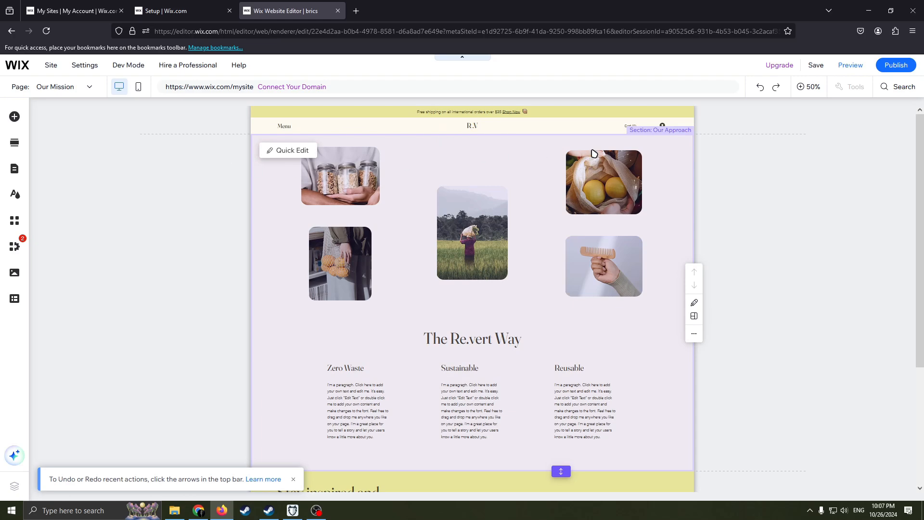
pyautogui.rightClick(639, 187)
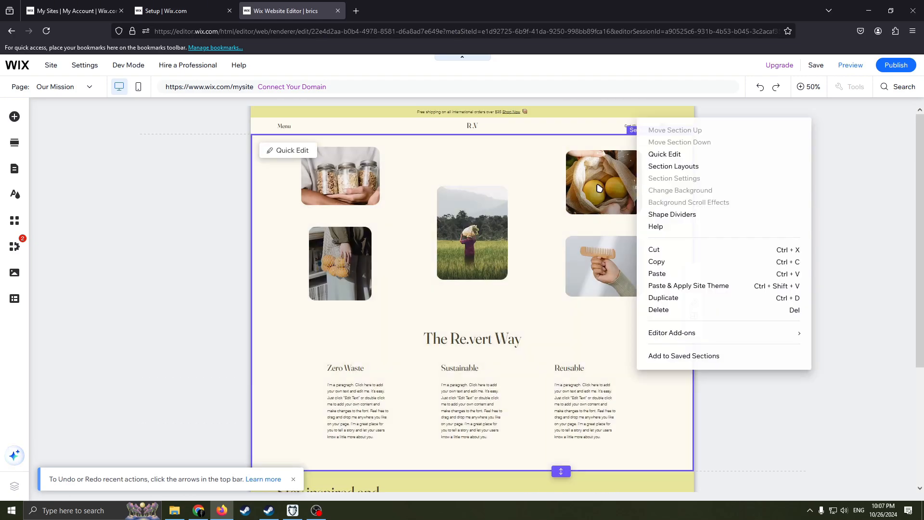
pyautogui.click(695, 313)
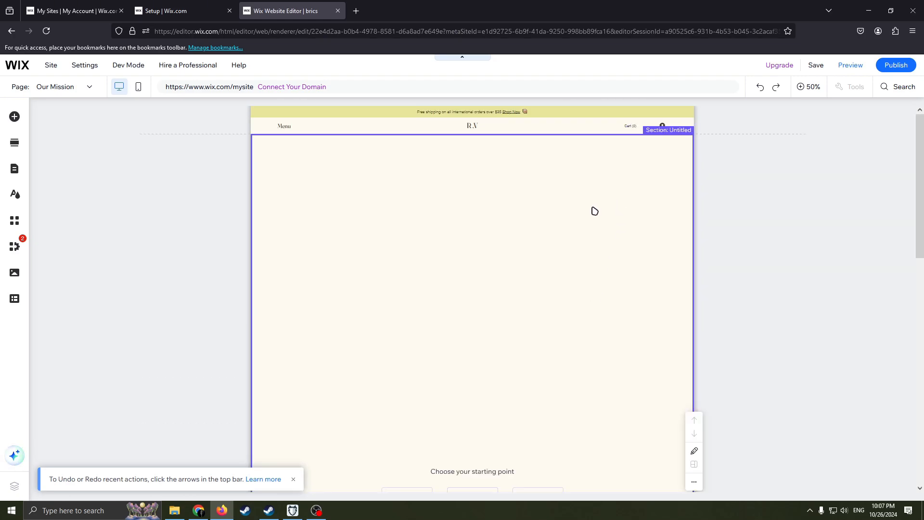
# Switch the editor back to the Home page and view the elements available for adding.
pyautogui.click(43, 86)
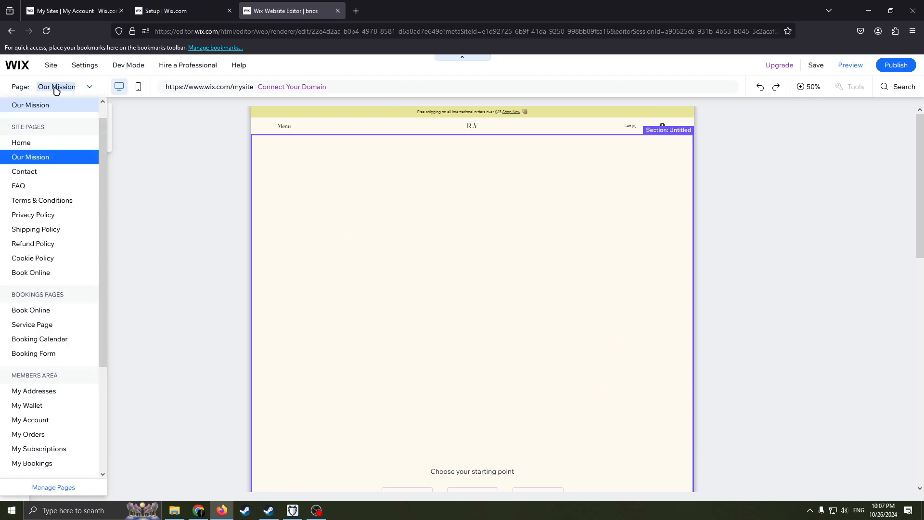
pyautogui.click(39, 162)
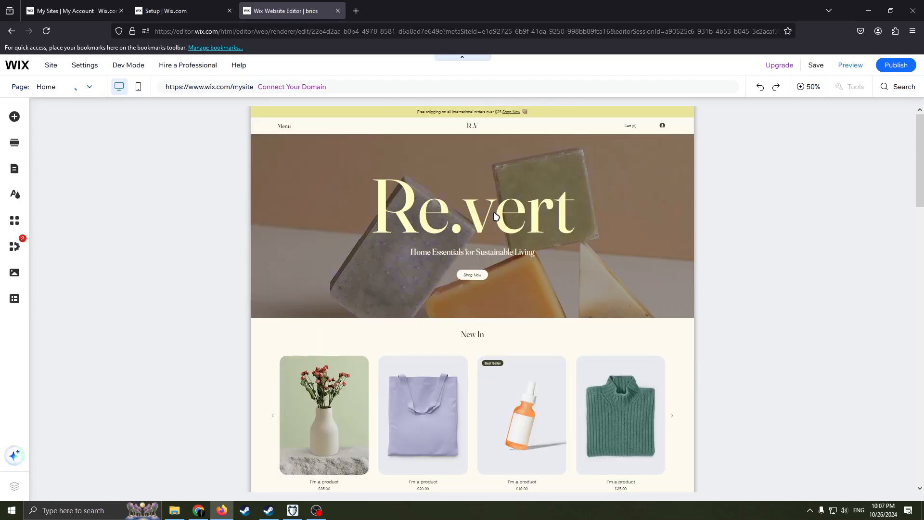
pyautogui.click(514, 220)
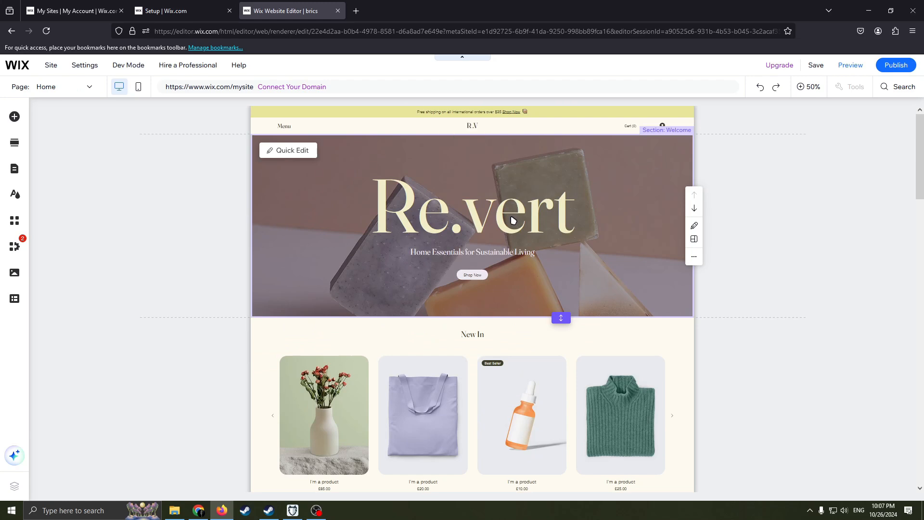
pyautogui.click(200, 157)
pyautogui.click(15, 117)
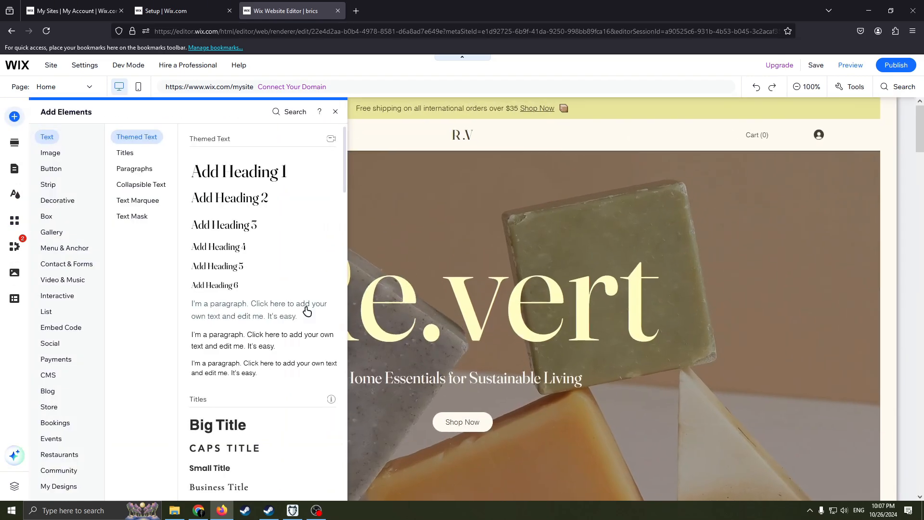
pyautogui.click(497, 222)
# Examine the New In product section on the Home page.
pyautogui.scroll(-10, 608, 243)
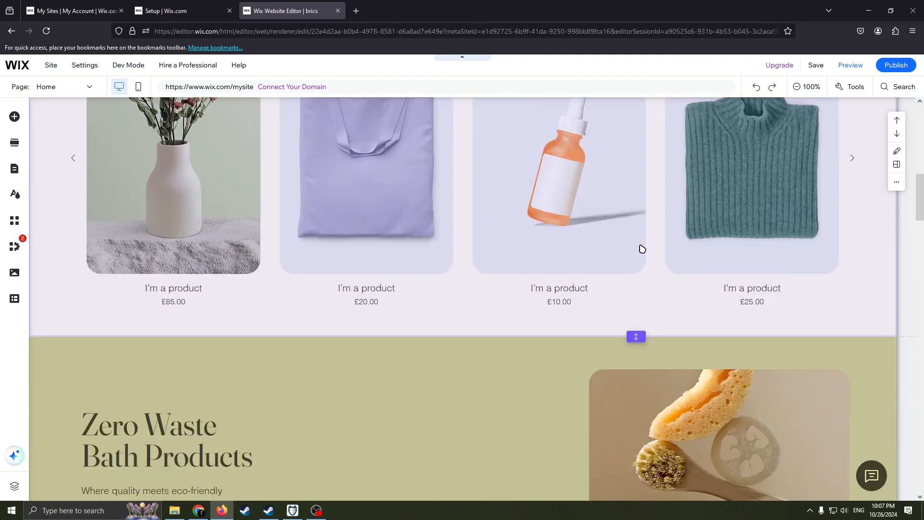
pyautogui.scroll(5, 639, 248)
pyautogui.scroll(-5, 537, 275)
pyautogui.scroll(4, 467, 260)
pyautogui.scroll(-3, 357, 284)
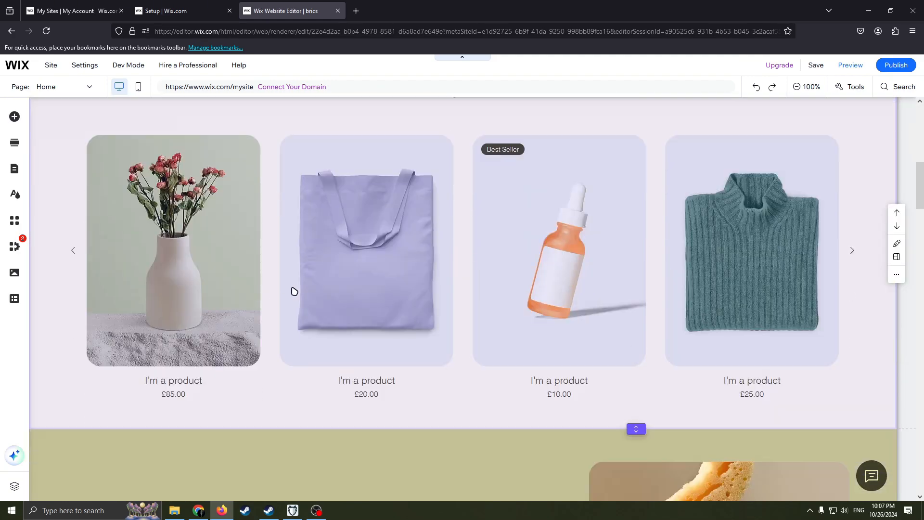
pyautogui.scroll(3, 293, 291)
pyautogui.scroll(-2, 865, 200)
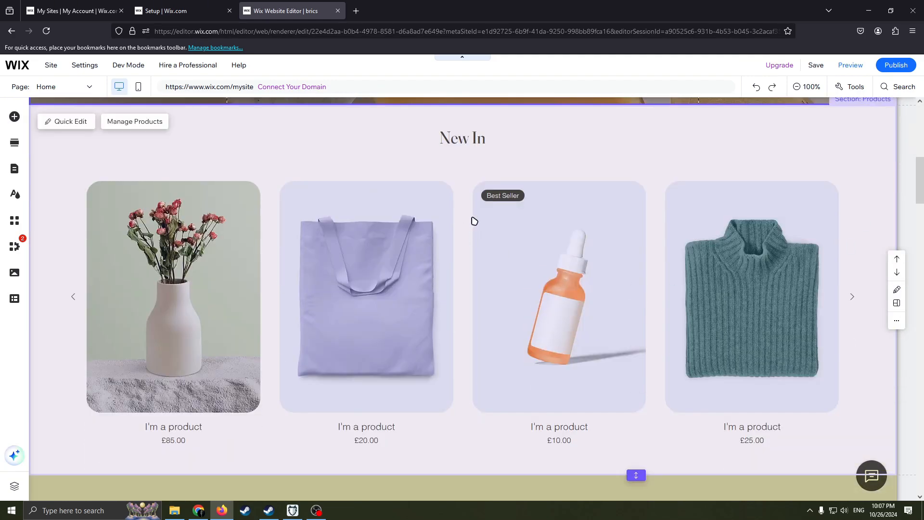
pyautogui.scroll(2, 472, 218)
pyautogui.scroll(-1, 241, 245)
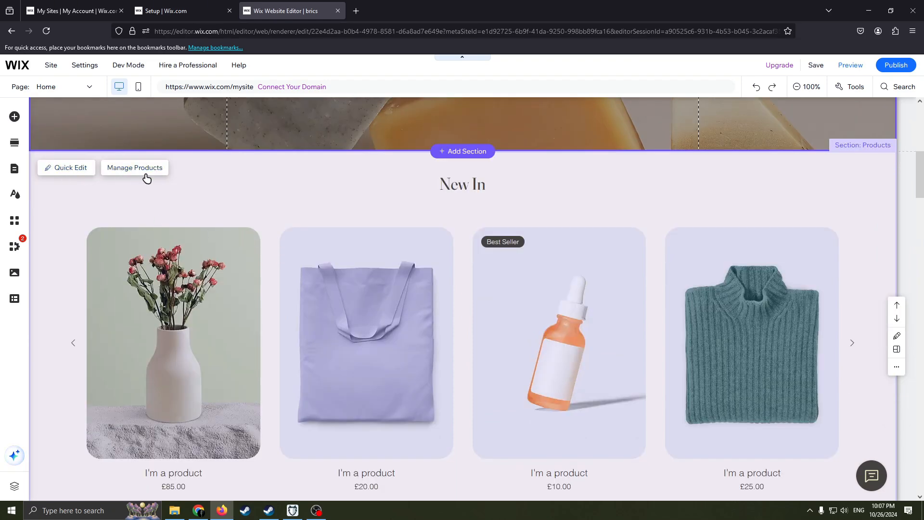
pyautogui.scroll(-1, 220, 313)
pyautogui.scroll(1, 220, 238)
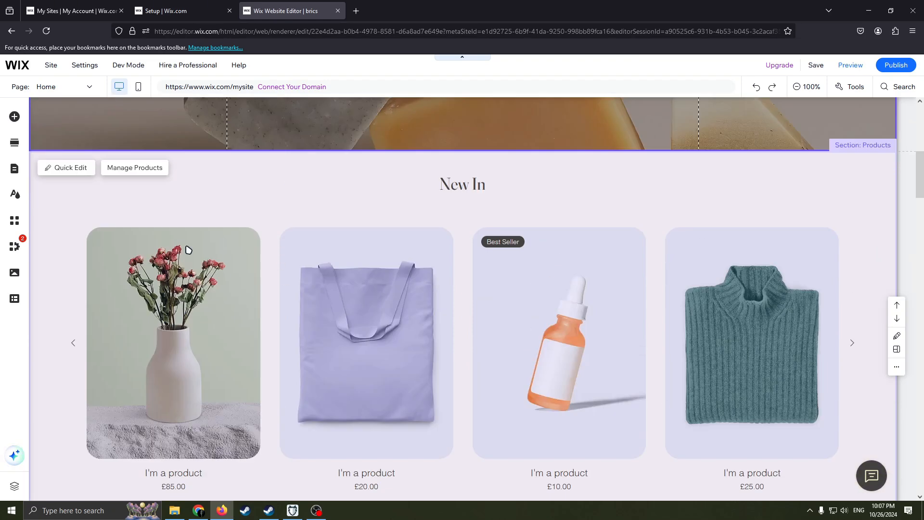
# Open product management from the New In section and collapse the dashboard's navigation sidebar.
pyautogui.click(144, 168)
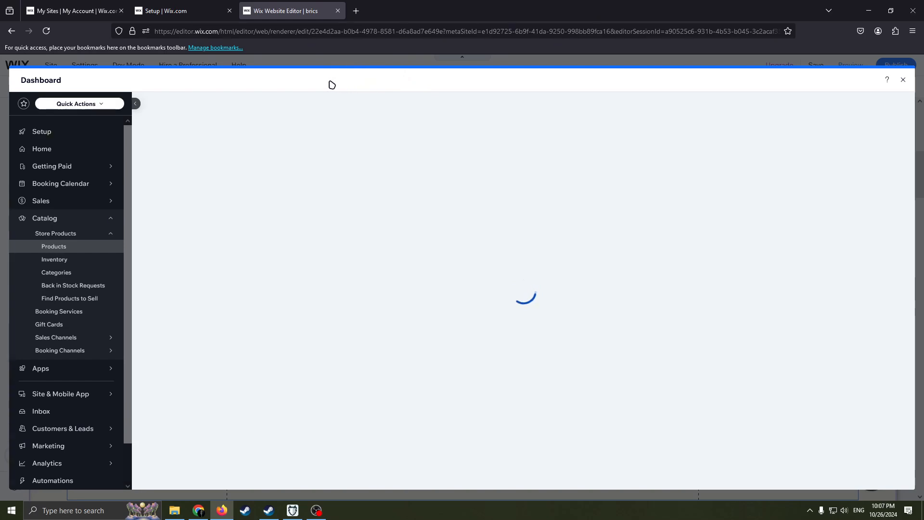
pyautogui.click(136, 103)
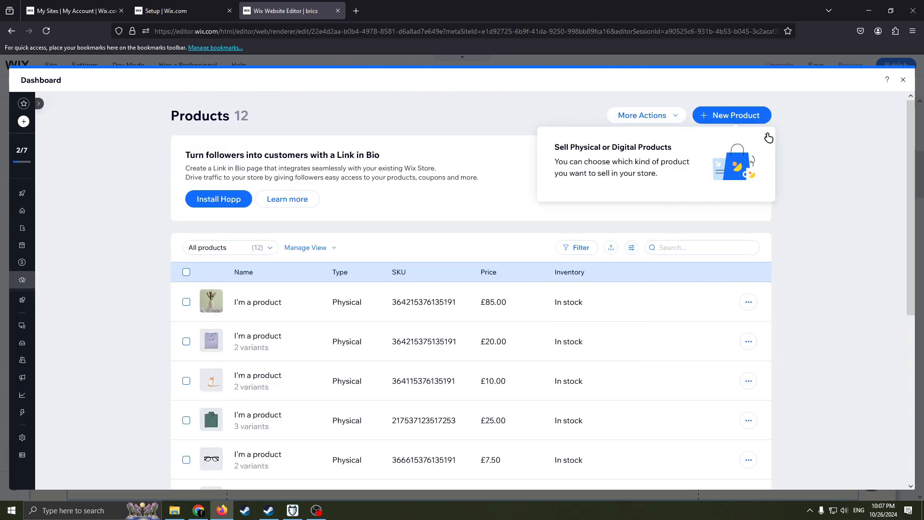
pyautogui.click(769, 139)
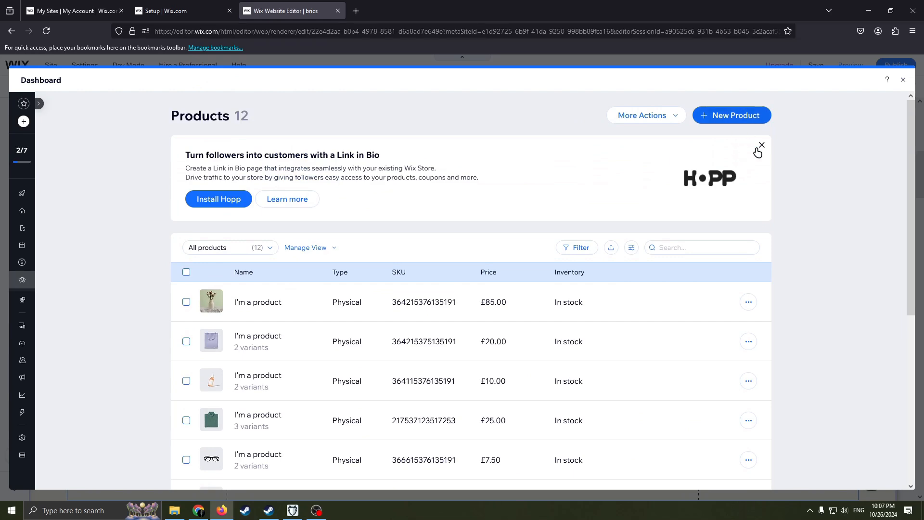
# Review the store's product list, including the types, SKUs, prices and inventory status.
pyautogui.scroll(-3, 414, 276)
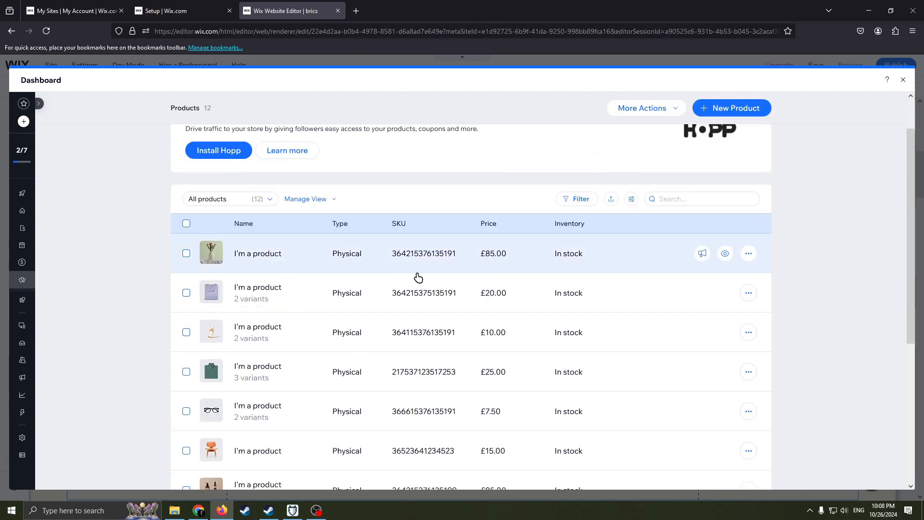
pyautogui.scroll(3, 384, 202)
pyautogui.scroll(-1, 350, 355)
pyautogui.scroll(-3, 356, 332)
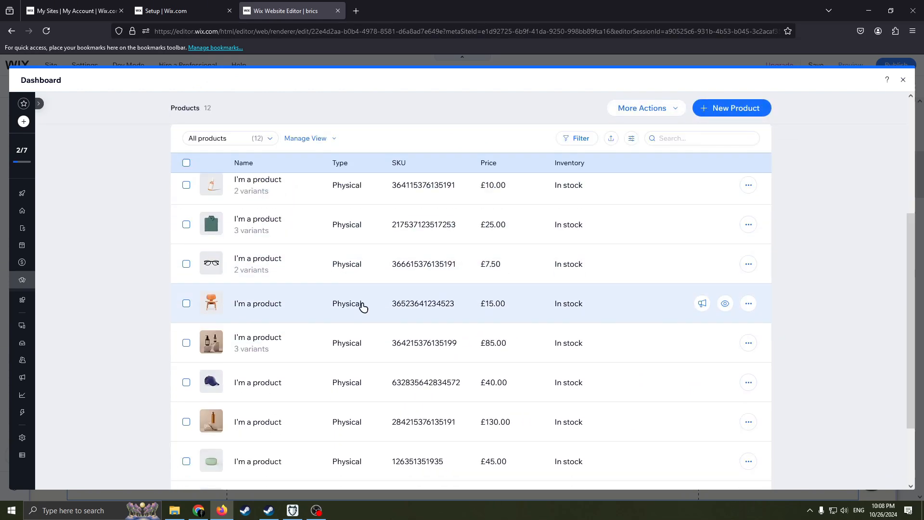
pyautogui.scroll(5, 392, 299)
pyautogui.scroll(-4, 365, 374)
pyautogui.scroll(3, 321, 243)
pyautogui.scroll(1, 385, 236)
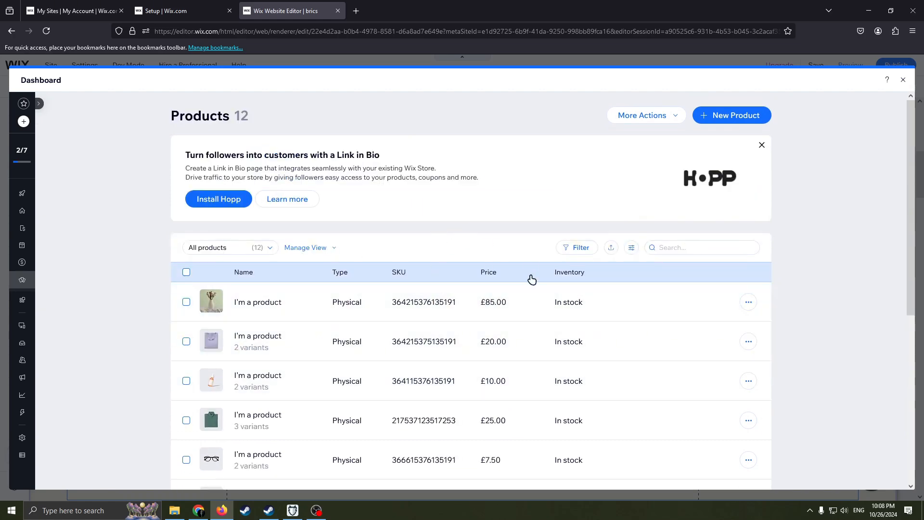
pyautogui.scroll(-3, 529, 284)
pyautogui.scroll(3, 524, 289)
pyautogui.scroll(-4, 577, 282)
pyautogui.scroll(3, 626, 279)
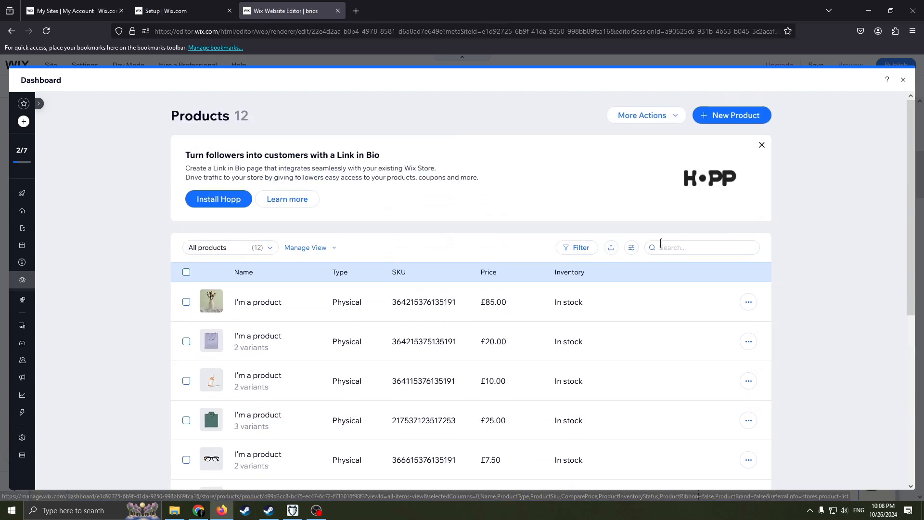
# View the edit, duplicate and delete options for the flower vase and tote bag products.
pyautogui.scroll(-2, 652, 246)
pyautogui.click(748, 205)
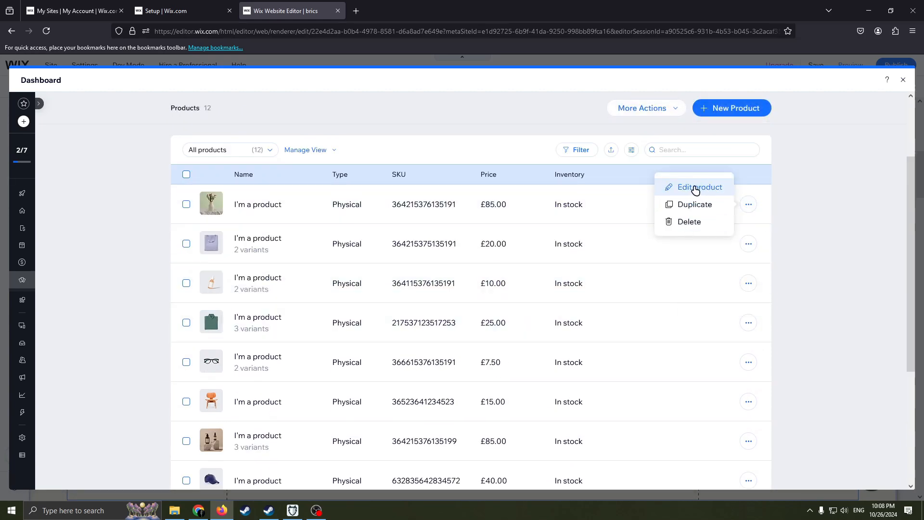
pyautogui.click(749, 244)
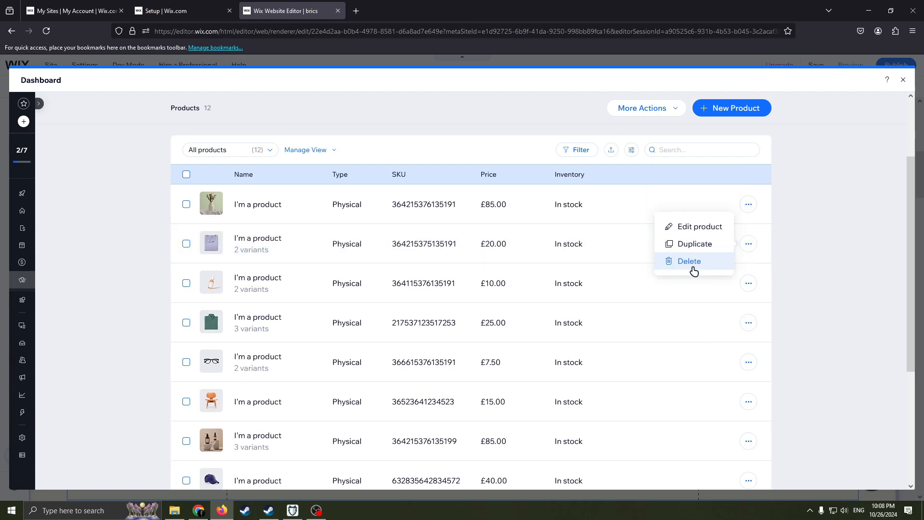
pyautogui.scroll(-1, 481, 260)
pyautogui.scroll(3, 525, 268)
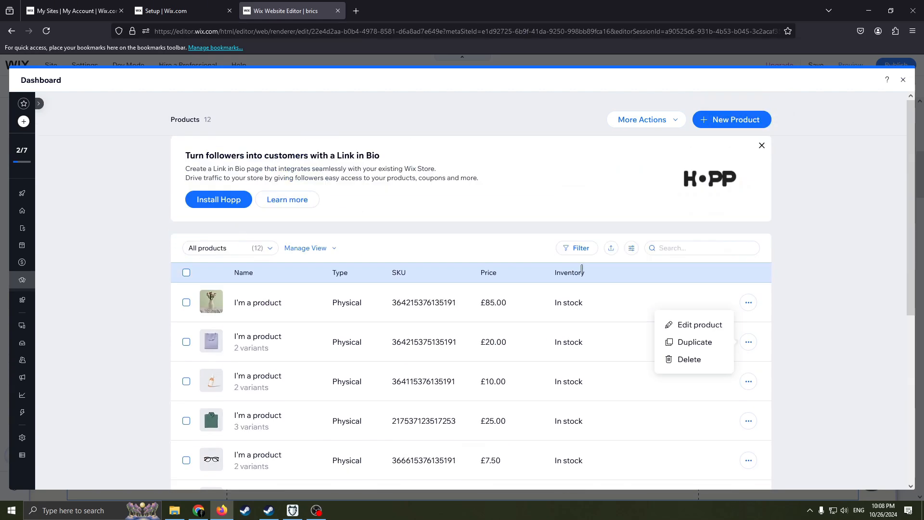
# Close the product dashboard and examine the Home page from the New In section to Shop Collections.
pyautogui.click(904, 81)
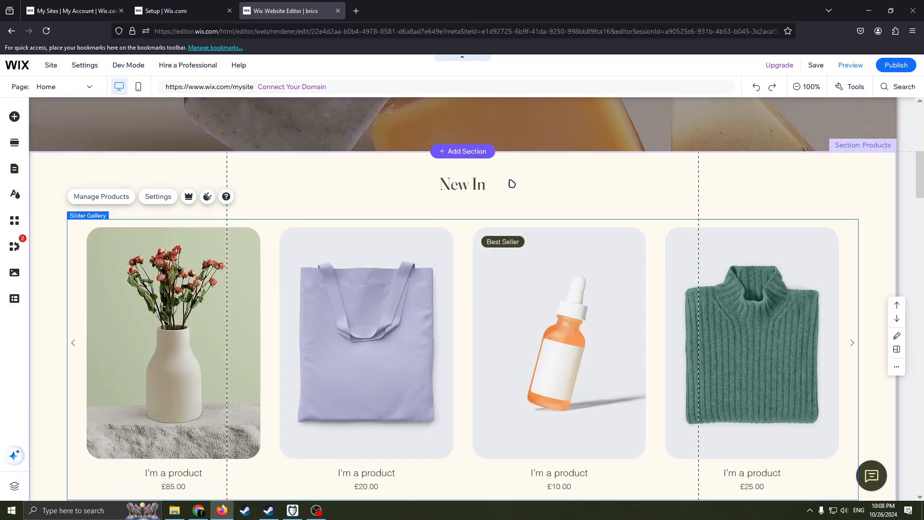
pyautogui.scroll(-1, 226, 242)
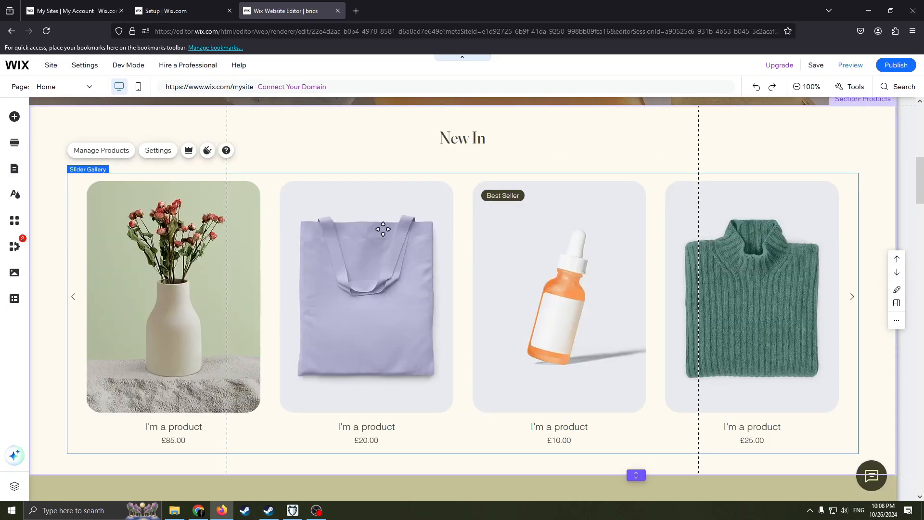
pyautogui.scroll(-10, 393, 223)
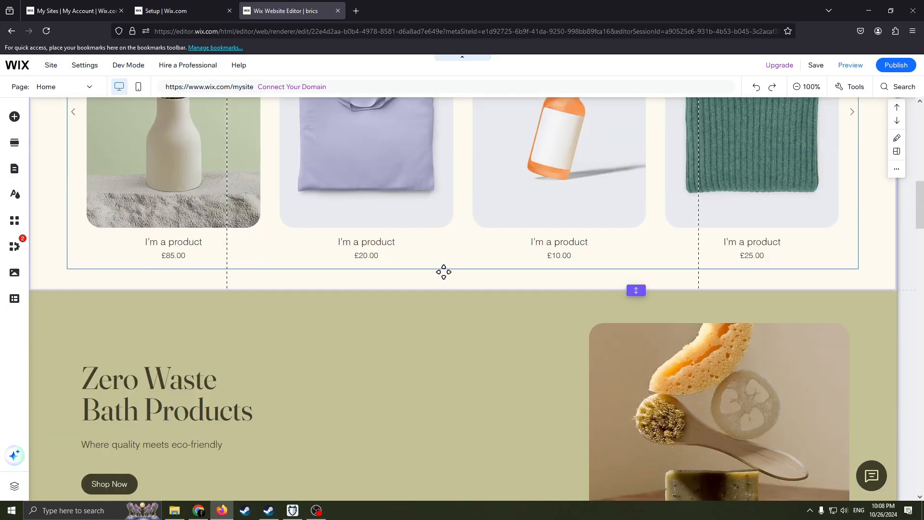
pyautogui.scroll(1, 450, 303)
pyautogui.scroll(8, 471, 270)
pyautogui.scroll(-9, 465, 289)
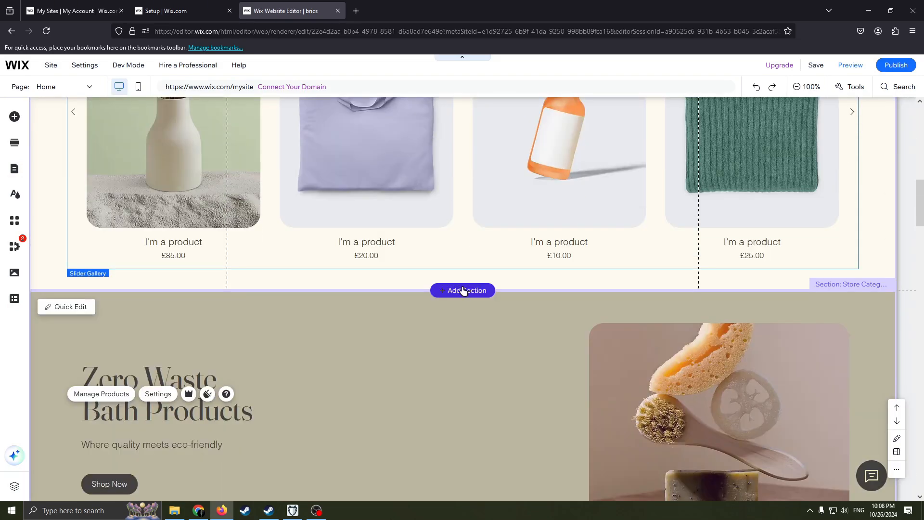
pyautogui.scroll(-5, 465, 292)
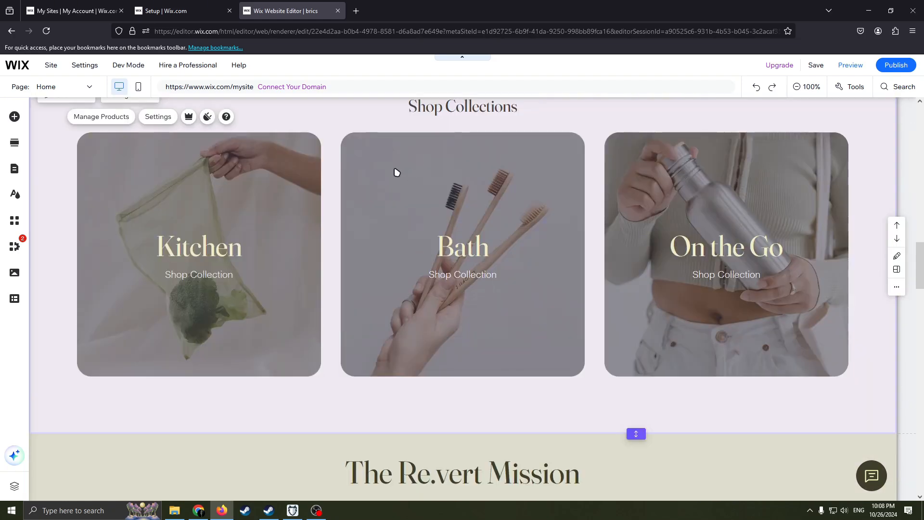
pyautogui.scroll(3, 434, 192)
pyautogui.scroll(-1, 524, 202)
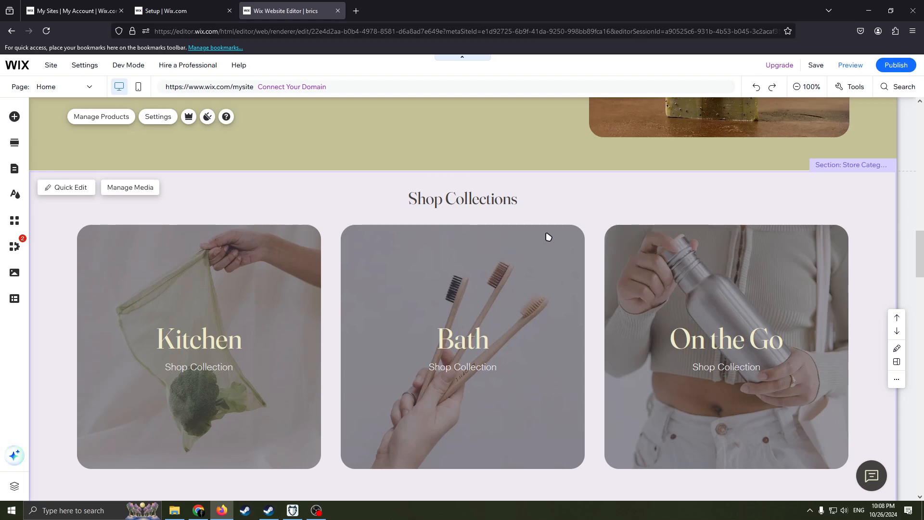
# Open media management for the Shop Collections gallery.
pyautogui.click(290, 308)
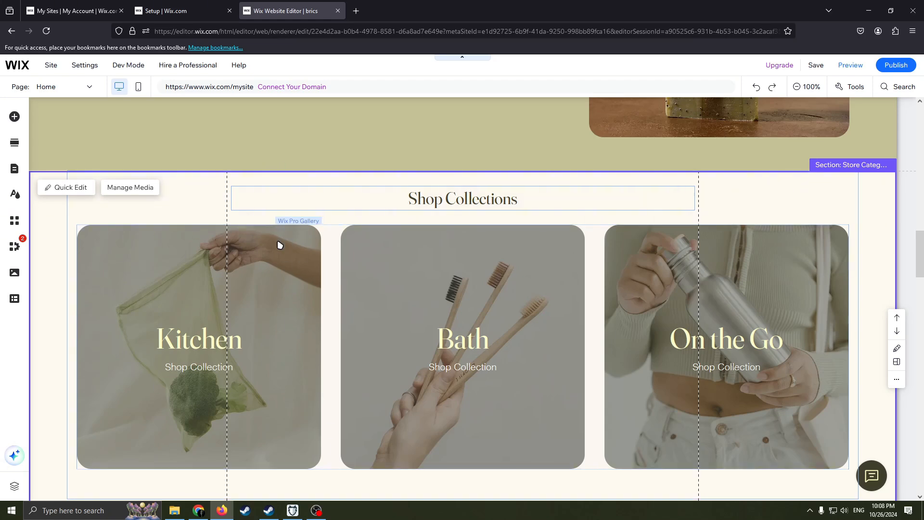
pyautogui.rightClick(278, 260)
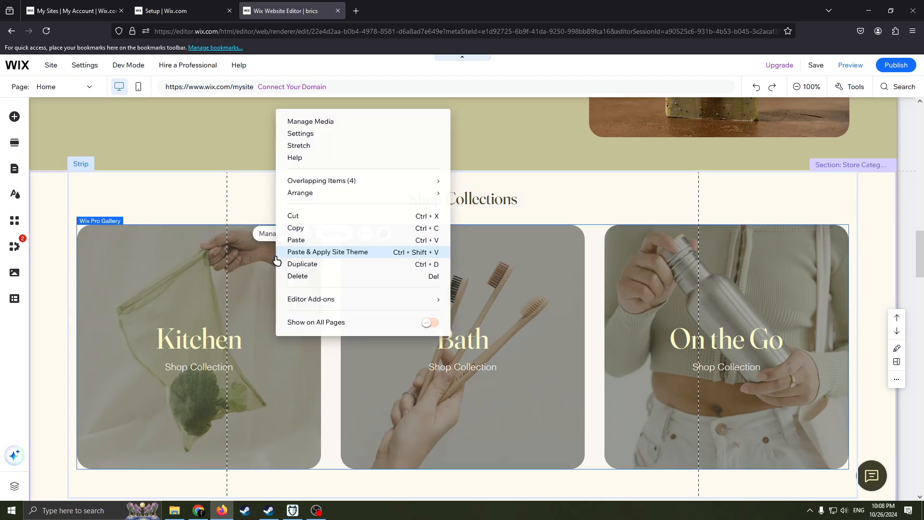
pyautogui.click(237, 251)
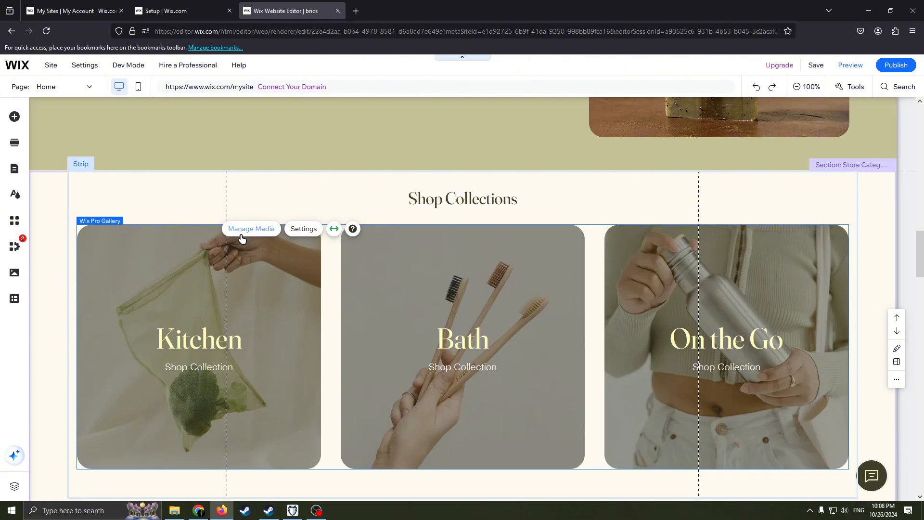
pyautogui.click(246, 231)
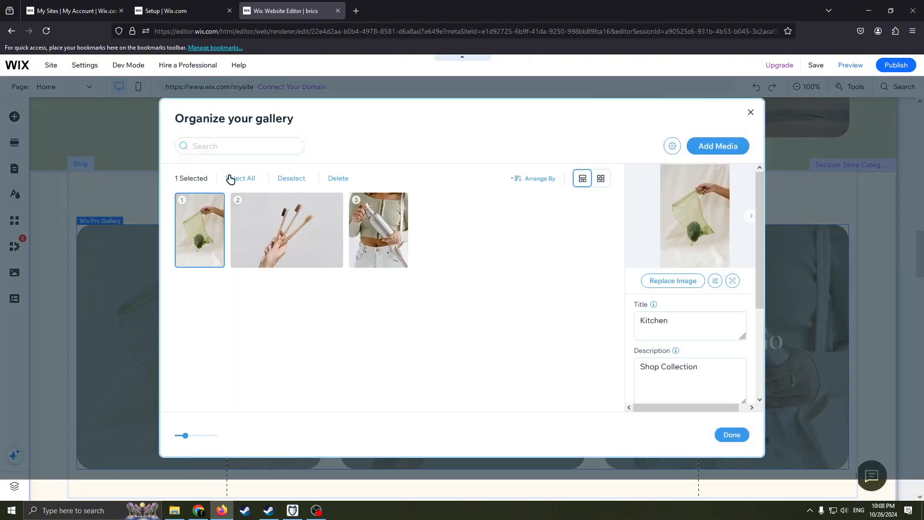
# Try to rearrange the images in the Shop Collections gallery.
pyautogui.moveTo(287, 234); pyautogui.dragTo(215, 238)
pyautogui.moveTo(230, 270); pyautogui.dragTo(338, 241)
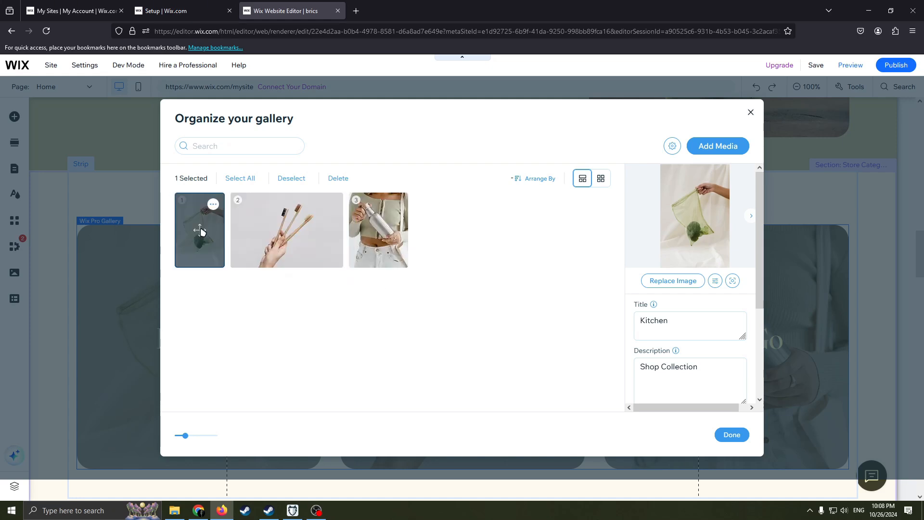
pyautogui.rightClick(221, 215)
pyautogui.click(185, 318)
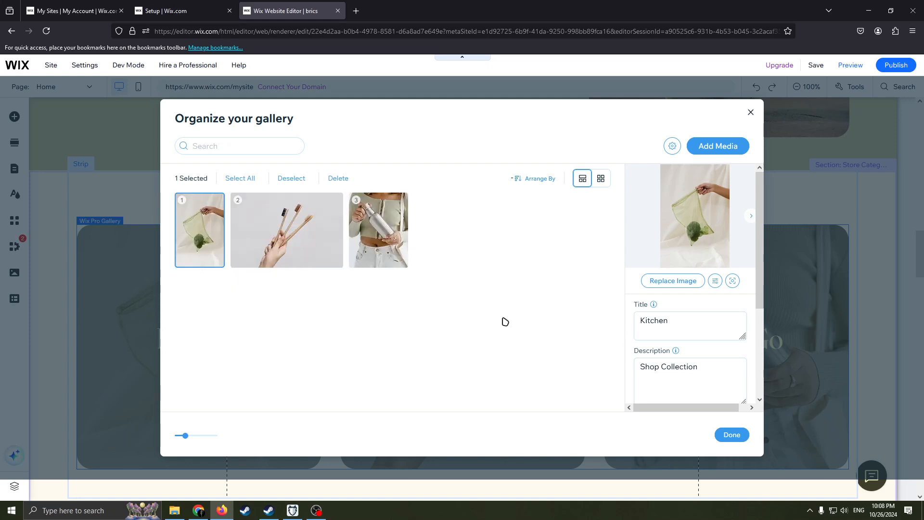
# Review the Kitchen image's title, description, alt text and link fields and the addable media types, and close the gallery organizer.
pyautogui.scroll(-1, 698, 293)
pyautogui.scroll(-2, 709, 309)
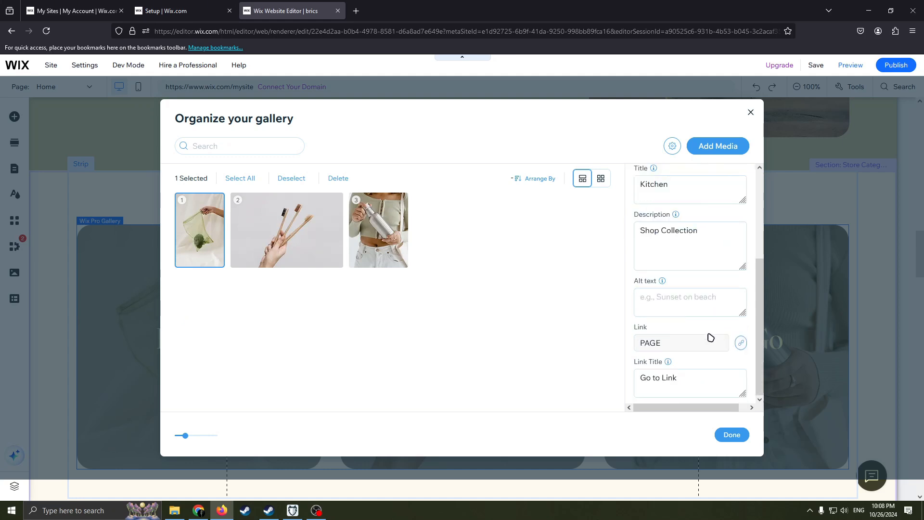
pyautogui.scroll(3, 707, 336)
pyautogui.scroll(-1, 703, 329)
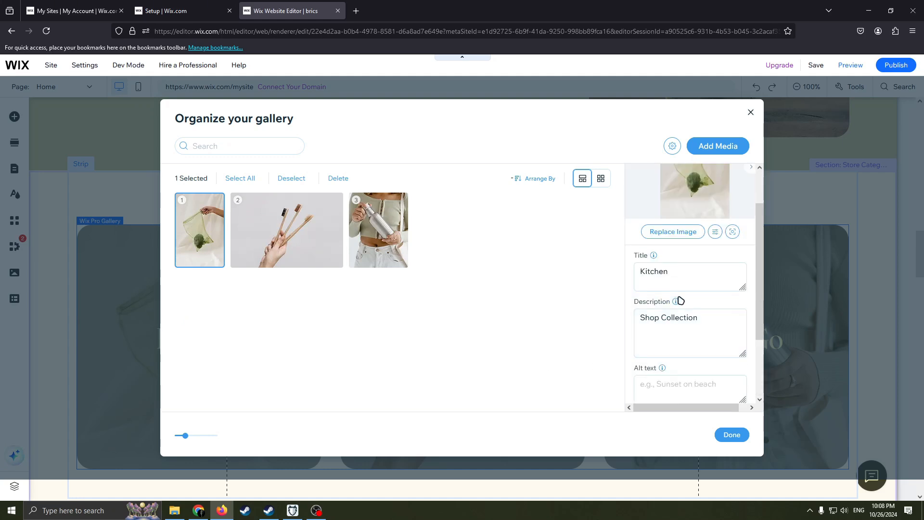
pyautogui.scroll(-2, 666, 283)
pyautogui.scroll(1, 682, 281)
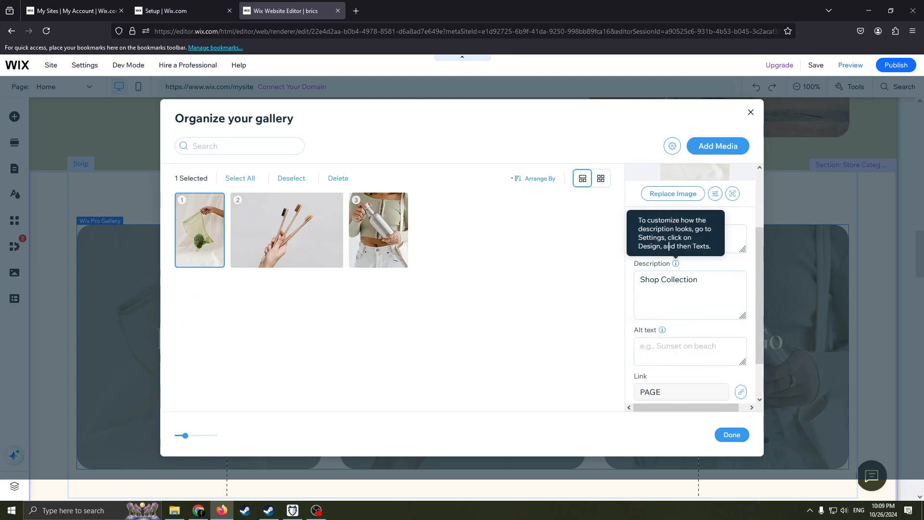
pyautogui.scroll(-2, 676, 289)
pyautogui.scroll(2, 676, 315)
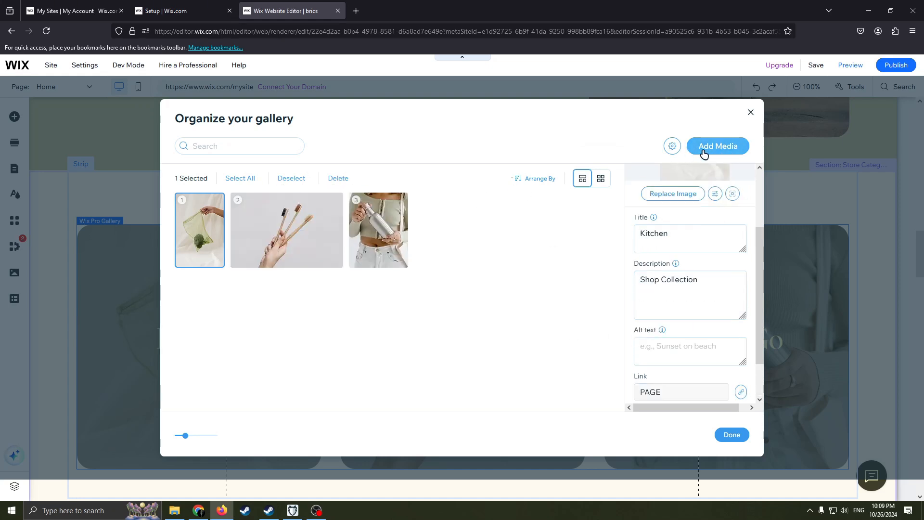
pyautogui.click(705, 150)
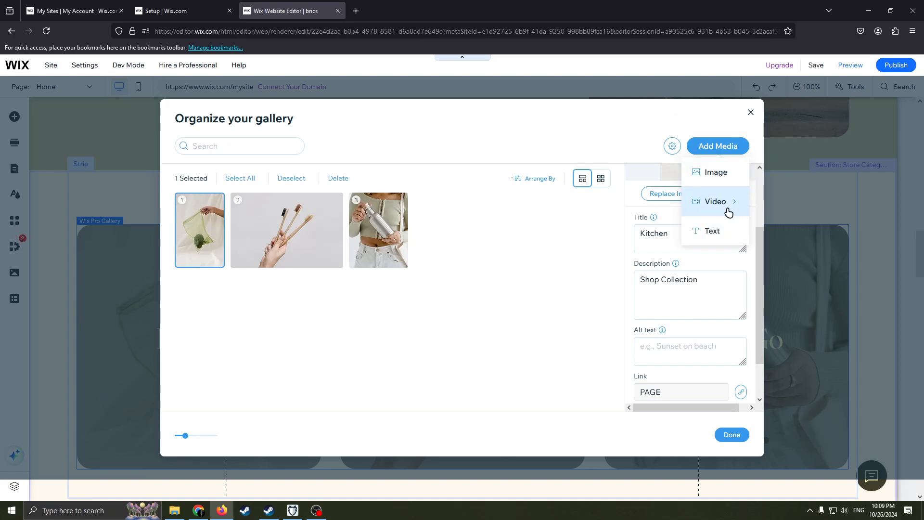
pyautogui.click(750, 116)
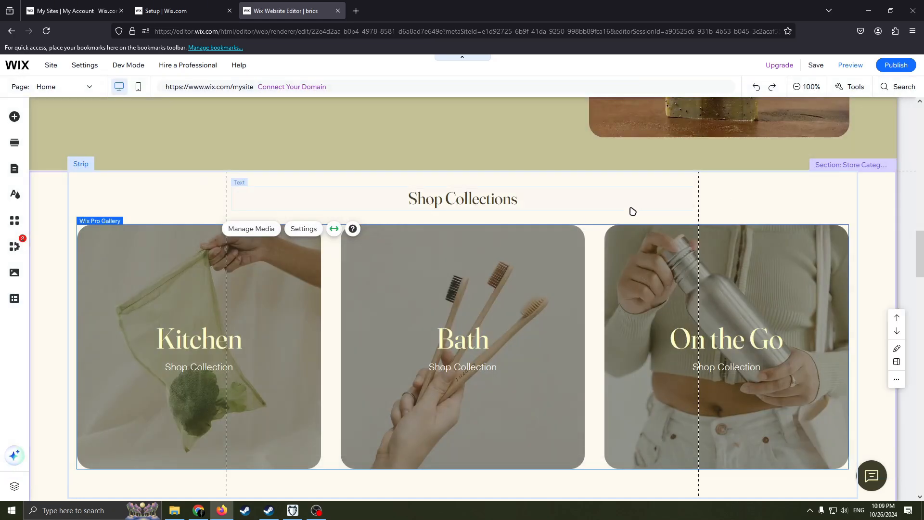
# Examine the remaining Home page sections down to the footer and view the footer's available options.
pyautogui.scroll(-4, 455, 214)
pyautogui.scroll(-9, 459, 276)
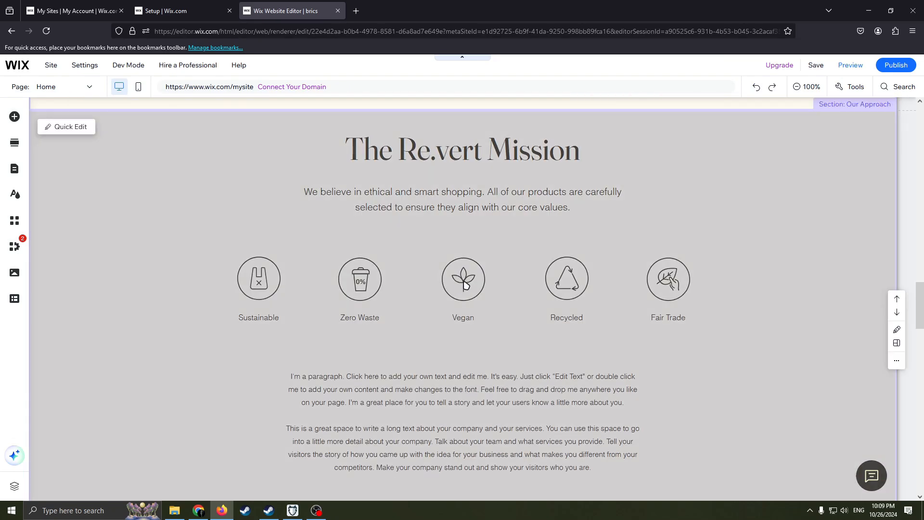
pyautogui.scroll(-10, 506, 277)
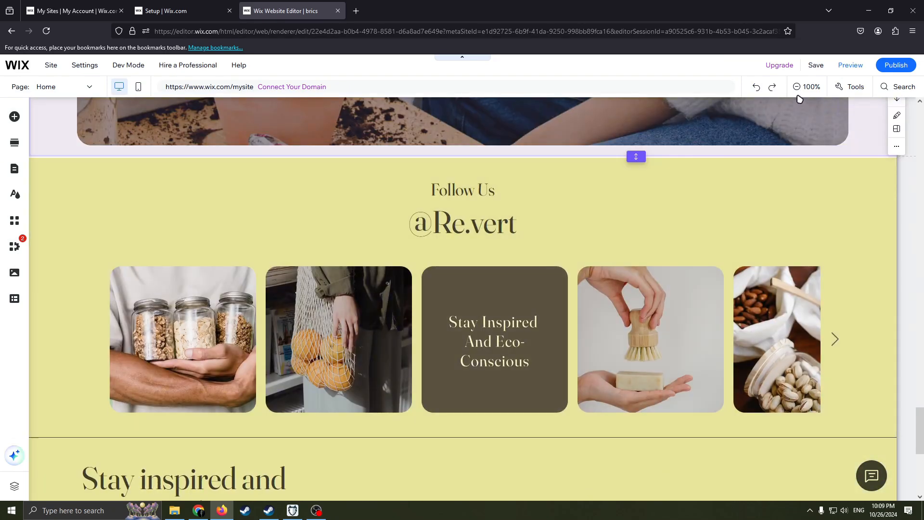
pyautogui.click(799, 89)
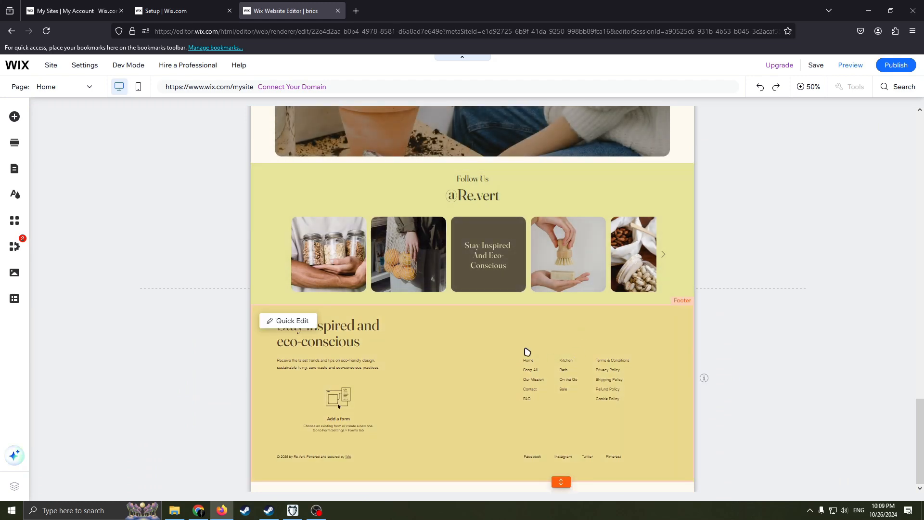
pyautogui.rightClick(508, 337)
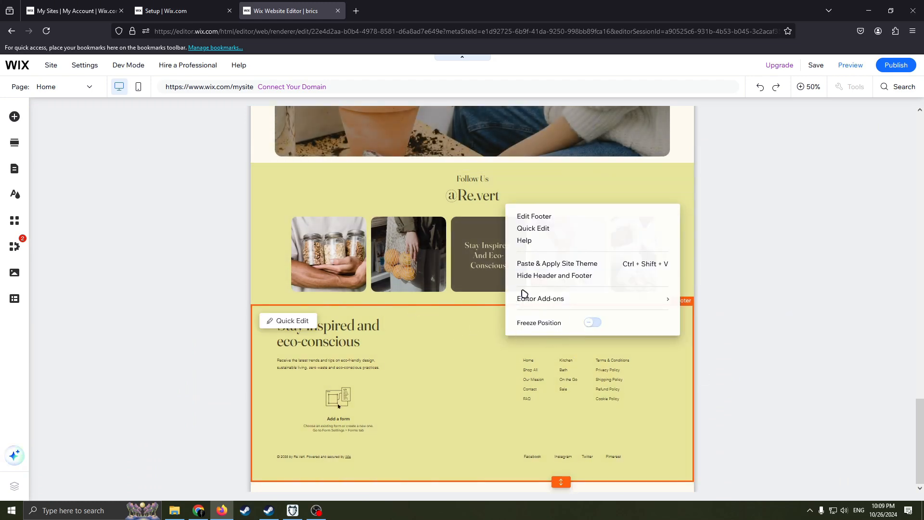
pyautogui.click(470, 385)
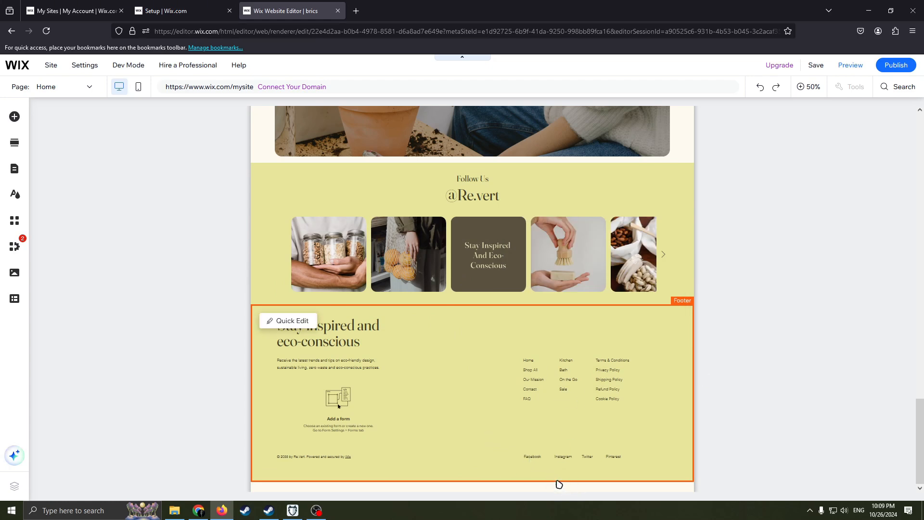
# Reduce the footer's height so its lower edge sits directly beneath the copyright and social links row.
pyautogui.click(508, 442)
pyautogui.scroll(-12, 501, 431)
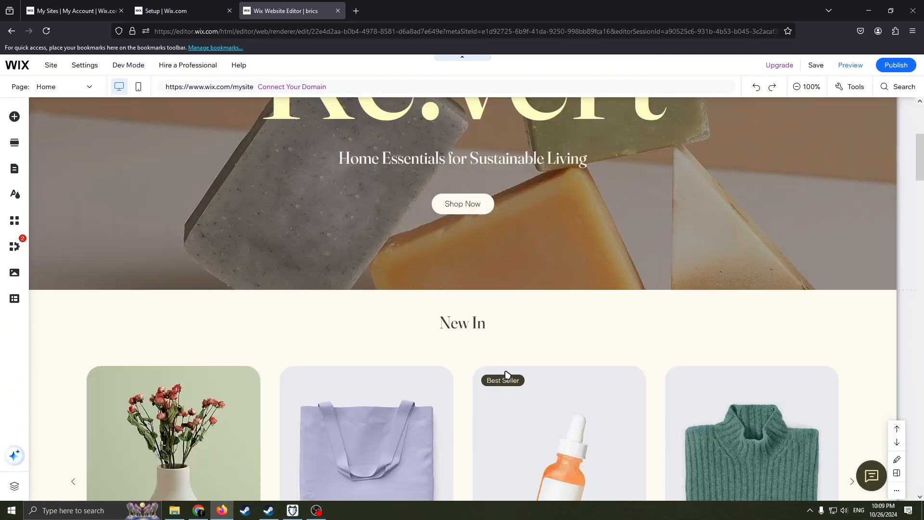
pyautogui.scroll(-10, 878, 255)
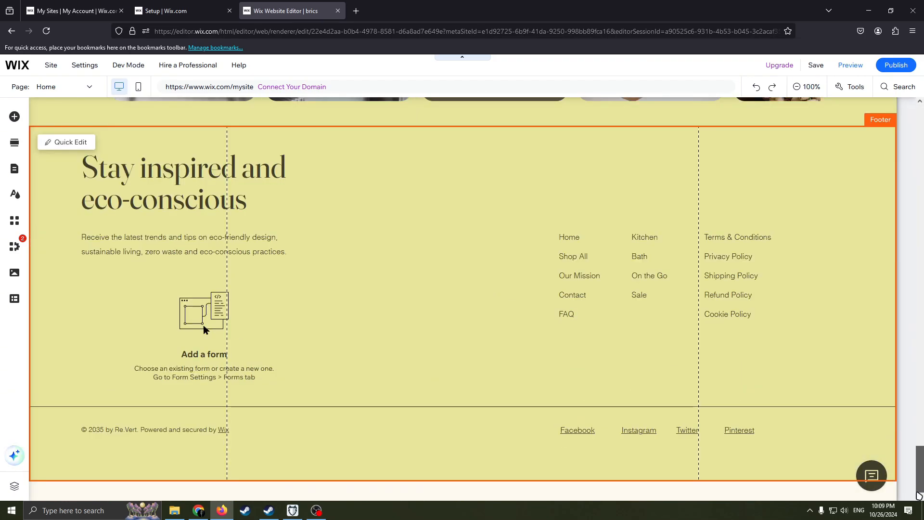
pyautogui.moveTo(636, 481)
pyautogui.mouseDown()
pyautogui.moveTo(637, 431)
pyautogui.moveTo(642, 498)
pyautogui.moveTo(640, 486)
pyautogui.mouseUp()
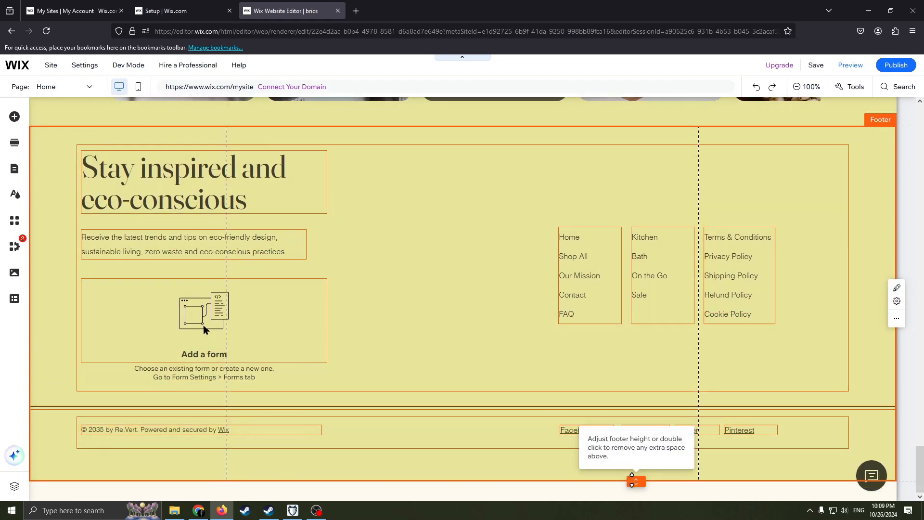
pyautogui.moveTo(634, 481); pyautogui.dragTo(643, 427)
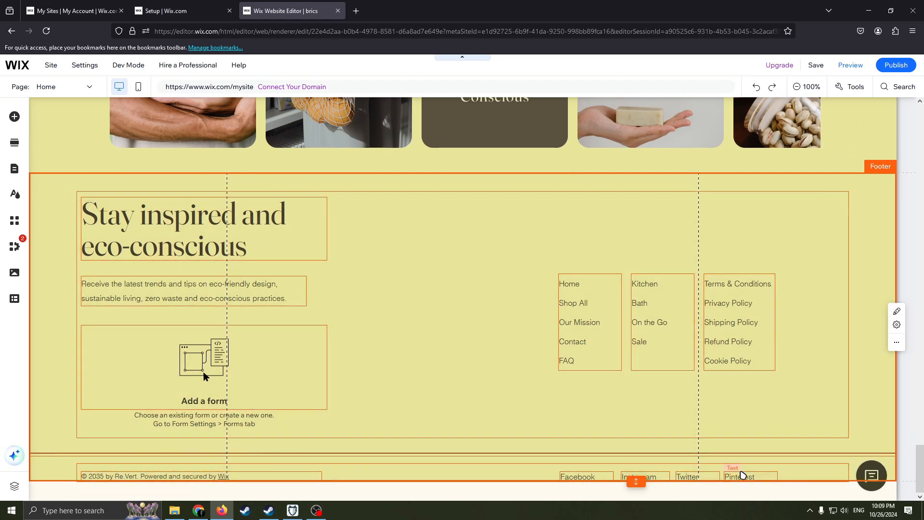
pyautogui.moveTo(592, 465); pyautogui.dragTo(559, 465)
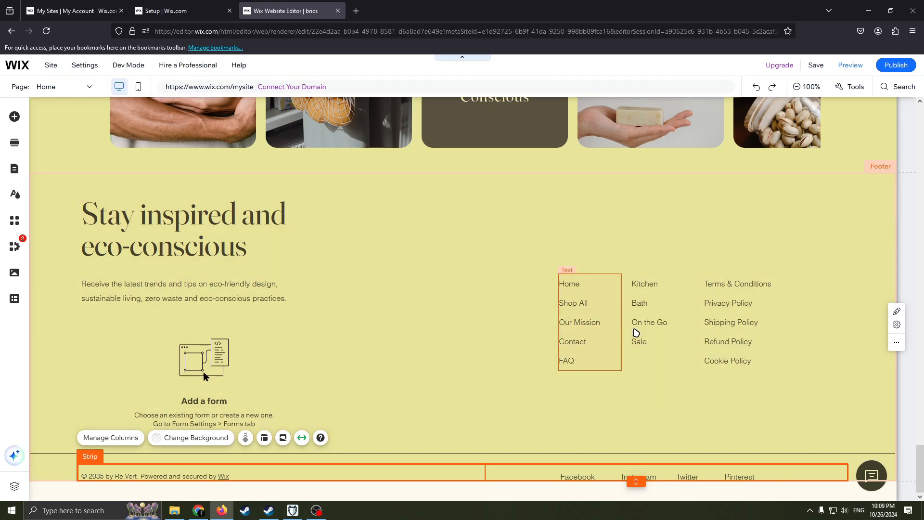
# Browse the addable text, image, button, strip, decorative and social elements, and close the element library.
pyautogui.click(807, 87)
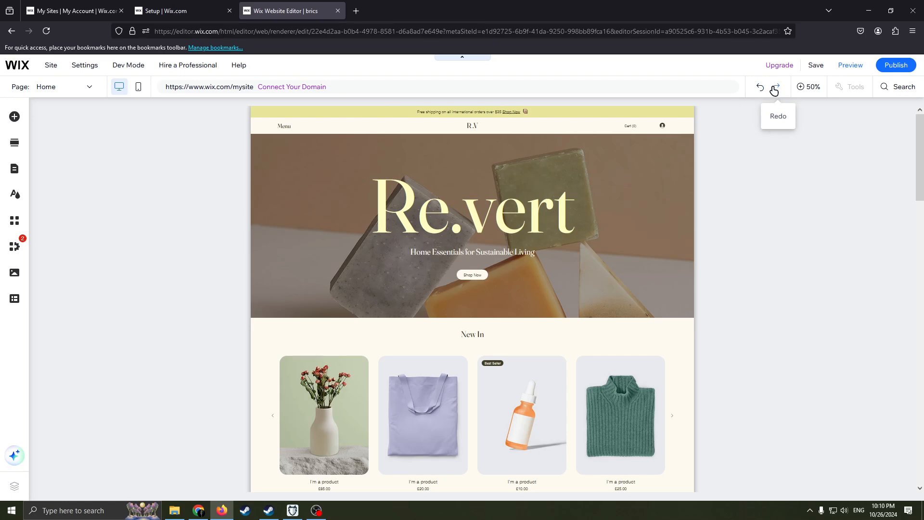
pyautogui.click(15, 116)
pyautogui.click(47, 153)
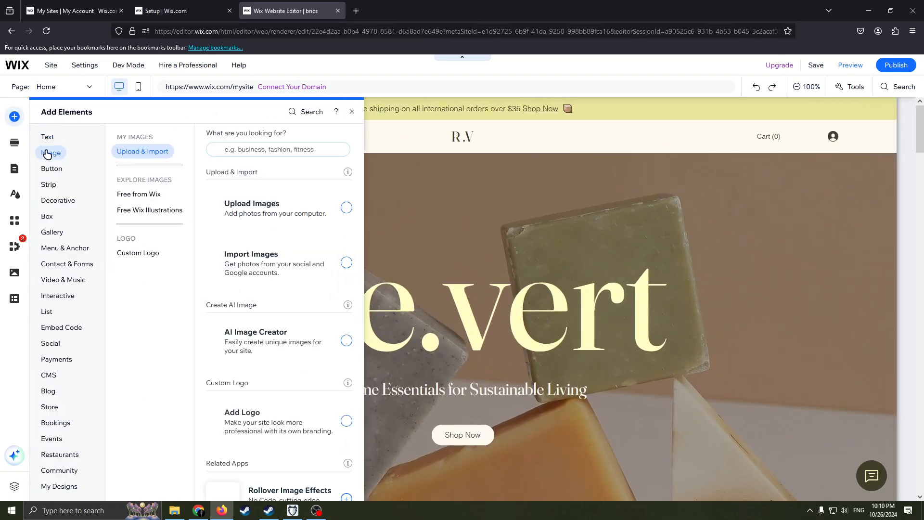
pyautogui.click(50, 138)
pyautogui.click(51, 154)
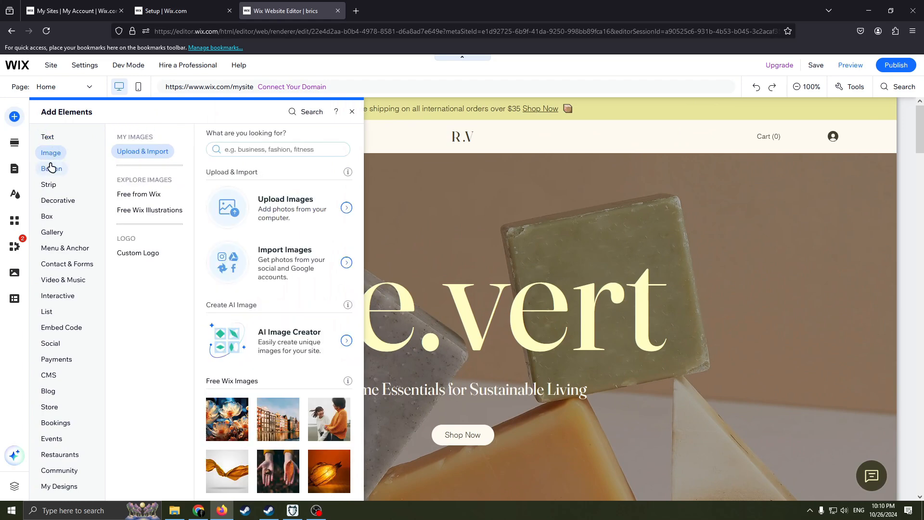
pyautogui.click(51, 168)
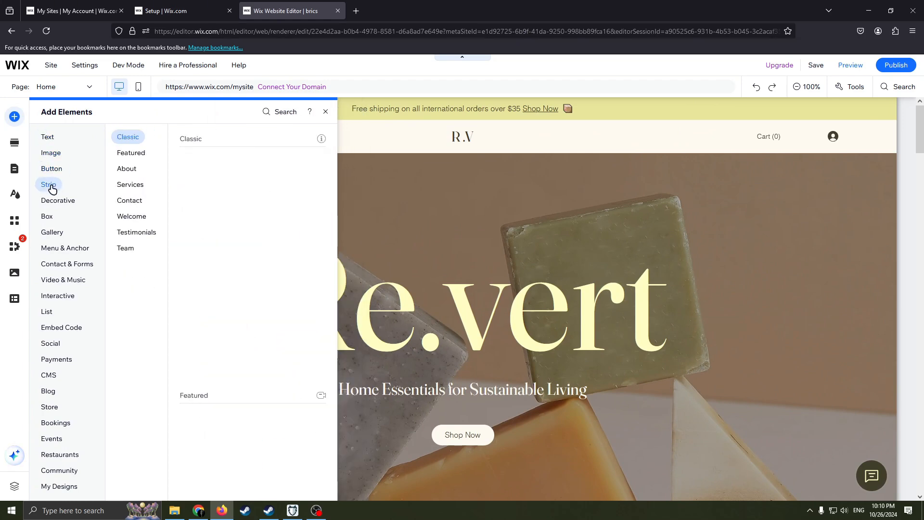
pyautogui.moveTo(69, 197)
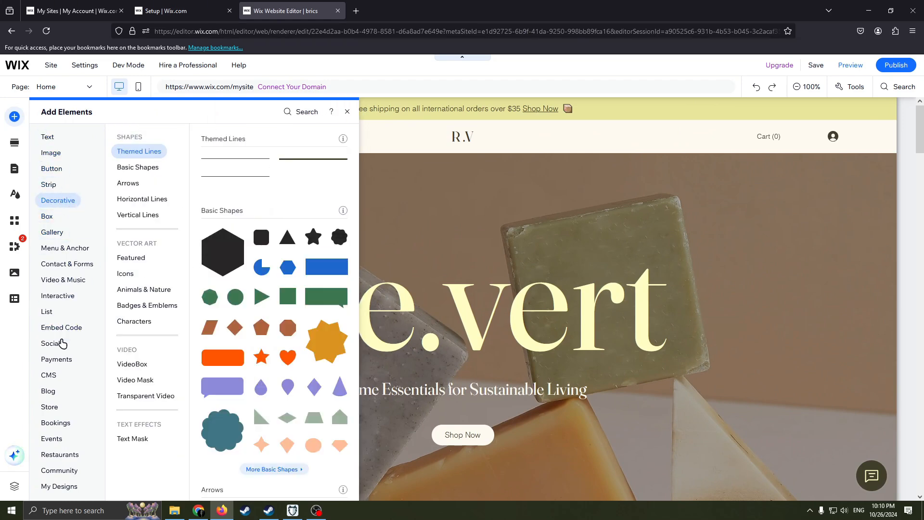
pyautogui.moveTo(63, 344)
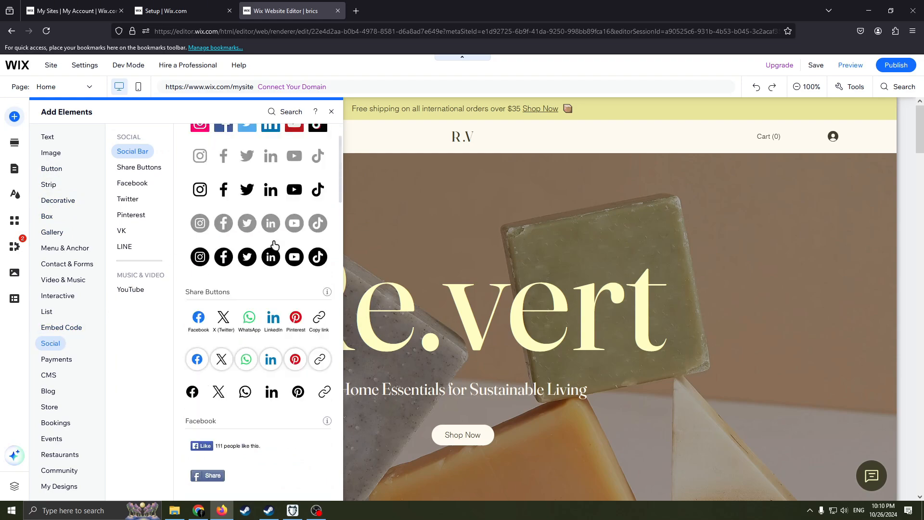
pyautogui.click(331, 111)
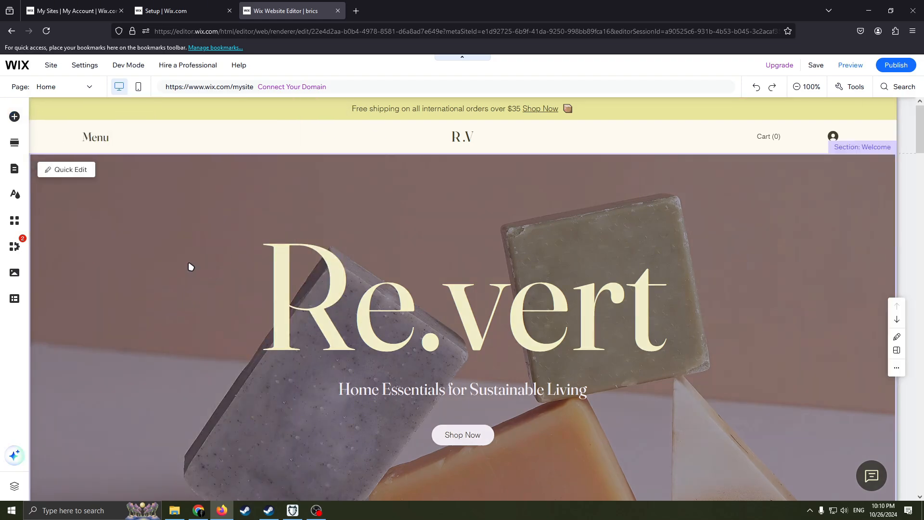
# Review the social bars, share buttons and Facebook, Twitter and Pinterest elements that can be added, and close the library again.
pyautogui.scroll(-5, 316, 274)
pyautogui.scroll(3, 404, 208)
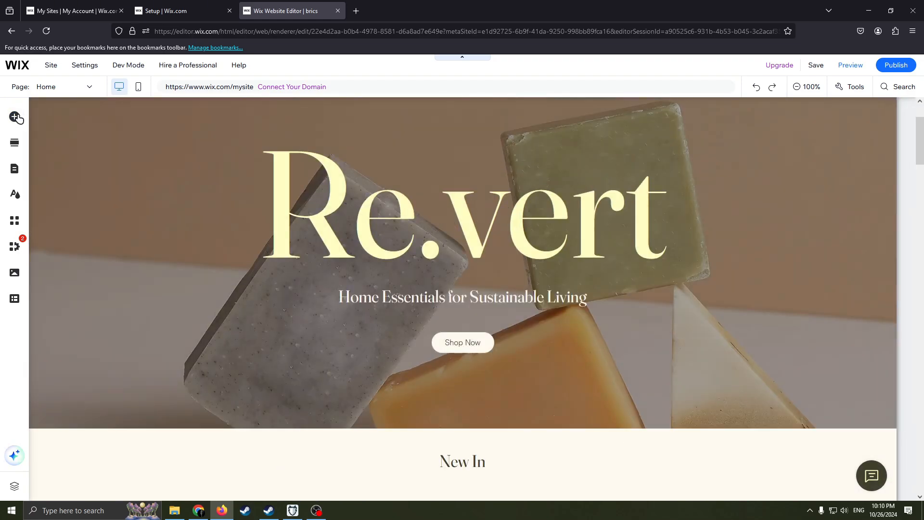
pyautogui.click(15, 116)
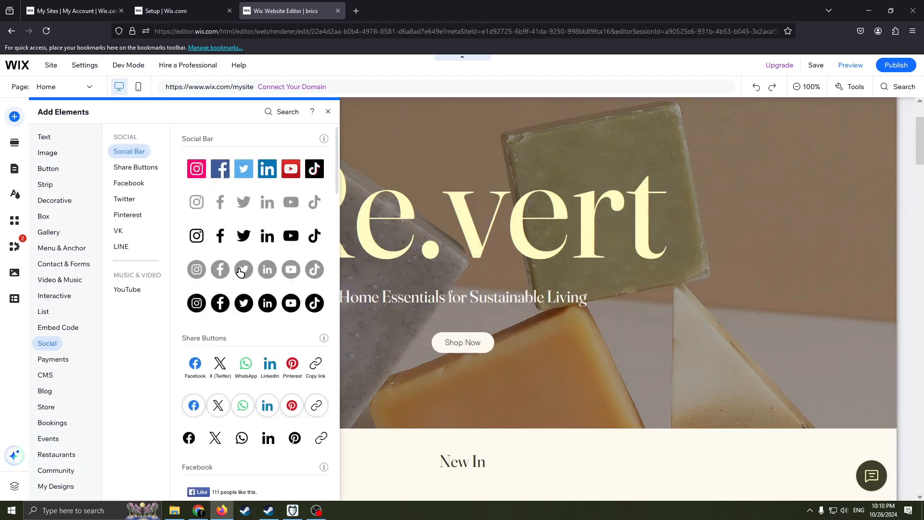
pyautogui.scroll(-1, 277, 281)
pyautogui.scroll(1, 248, 300)
pyautogui.scroll(-3, 242, 356)
pyautogui.scroll(-6, 242, 356)
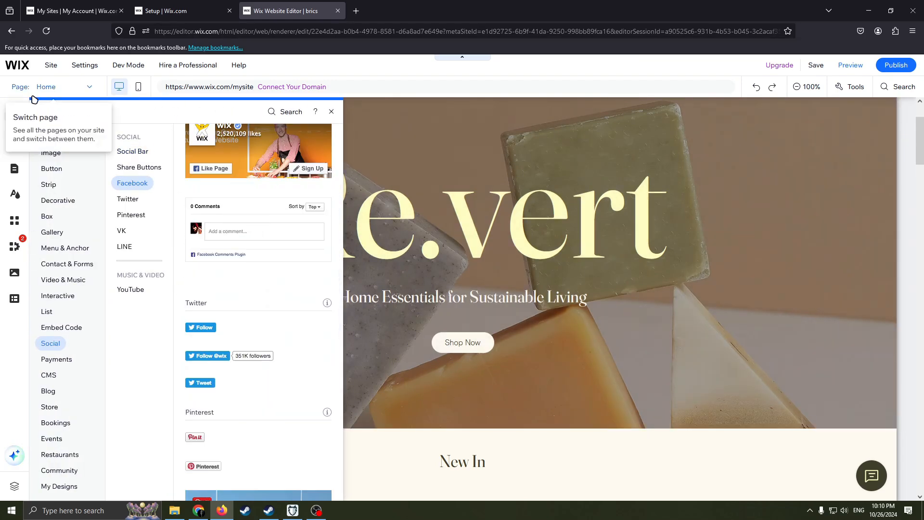
pyautogui.click(331, 111)
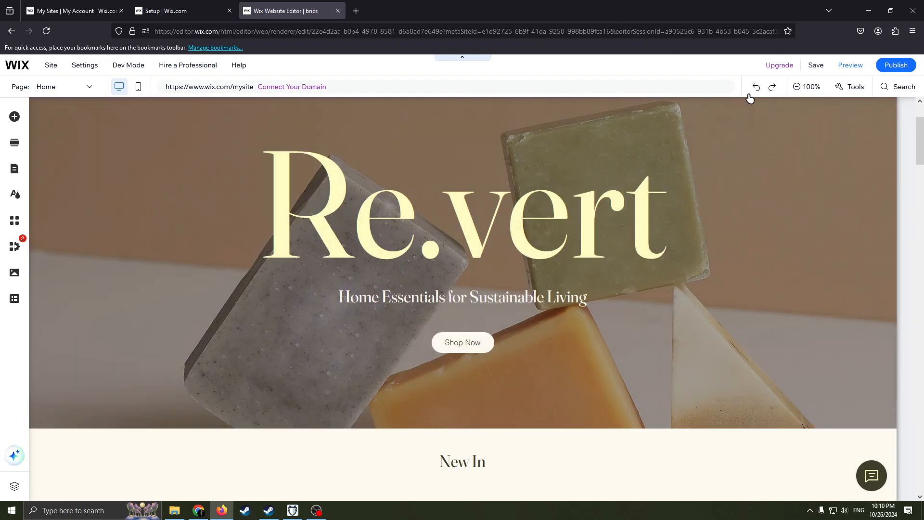
# Zoom the editor out to 50% and examine the Home page's section layout.
pyautogui.click(797, 87)
pyautogui.scroll(-2, 722, 236)
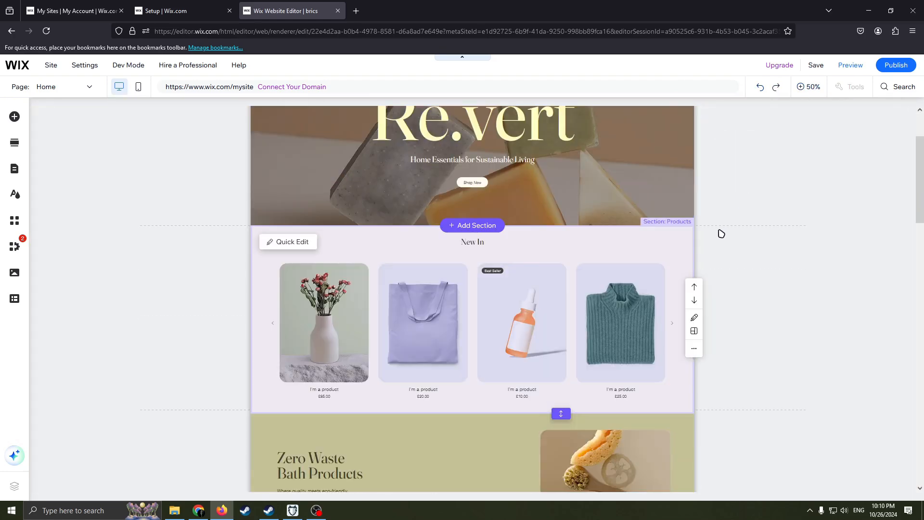